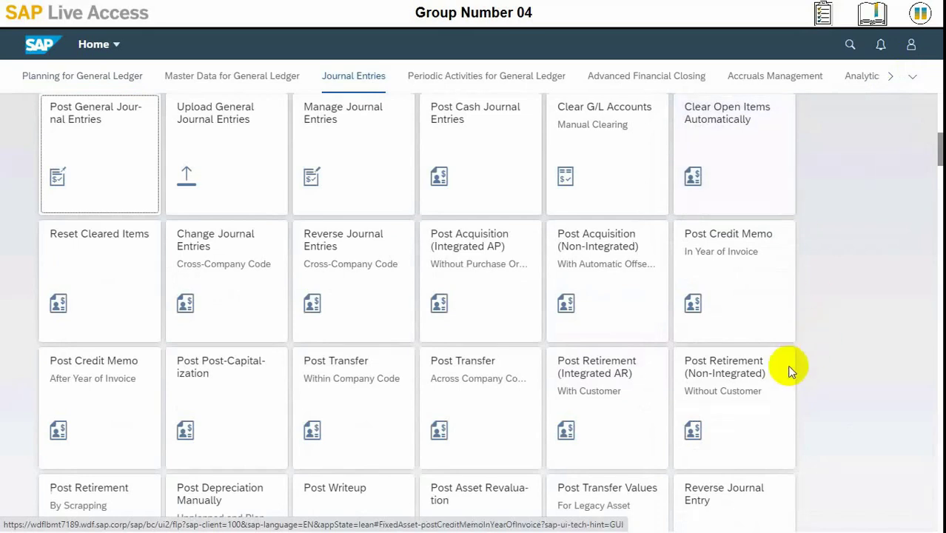
Step: Open the Post Retirement (Integrated AR) With Customer app and set the document date to 06/01/2020
left_click(570, 395)
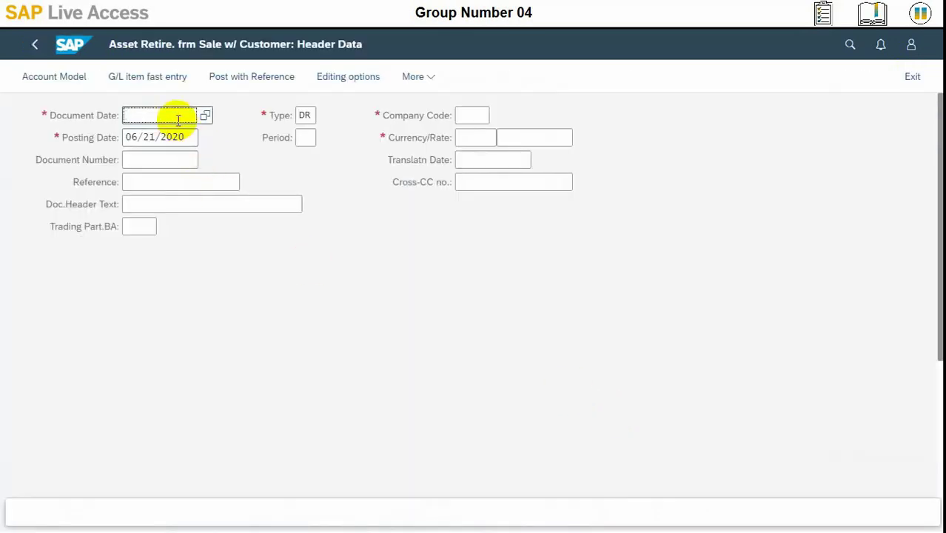
type("06/01")
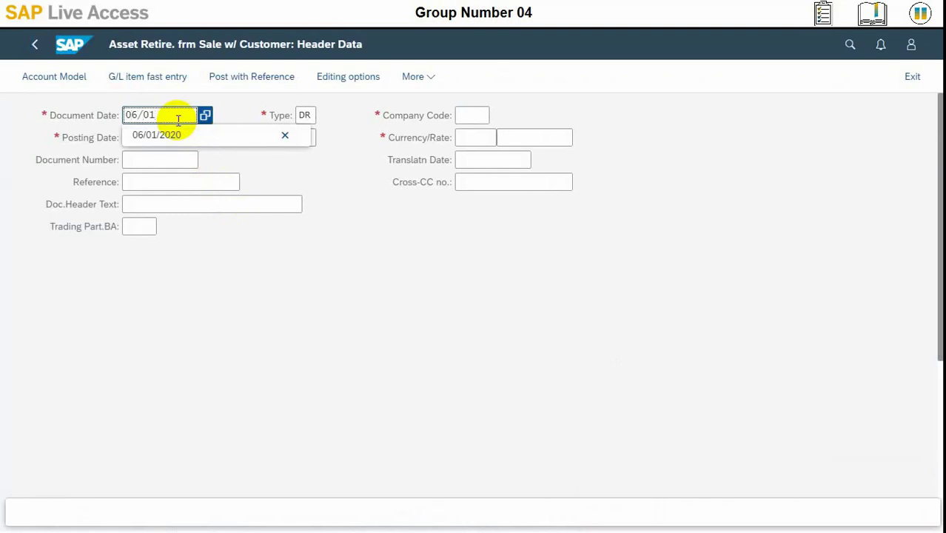
type("/2020")
key("Tab")
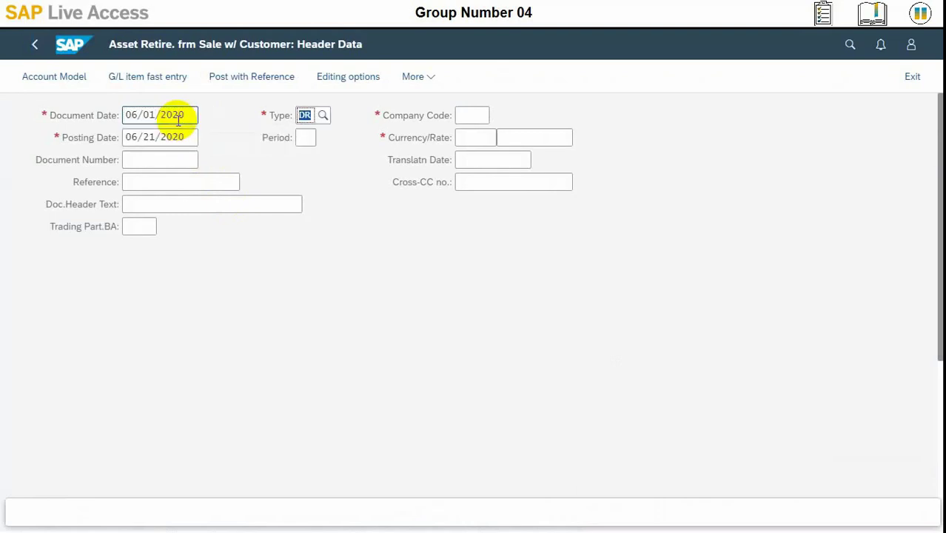
Step: Set the company code to 1010 and the posting date to 06/01/2020 in the header data
key("Tab")
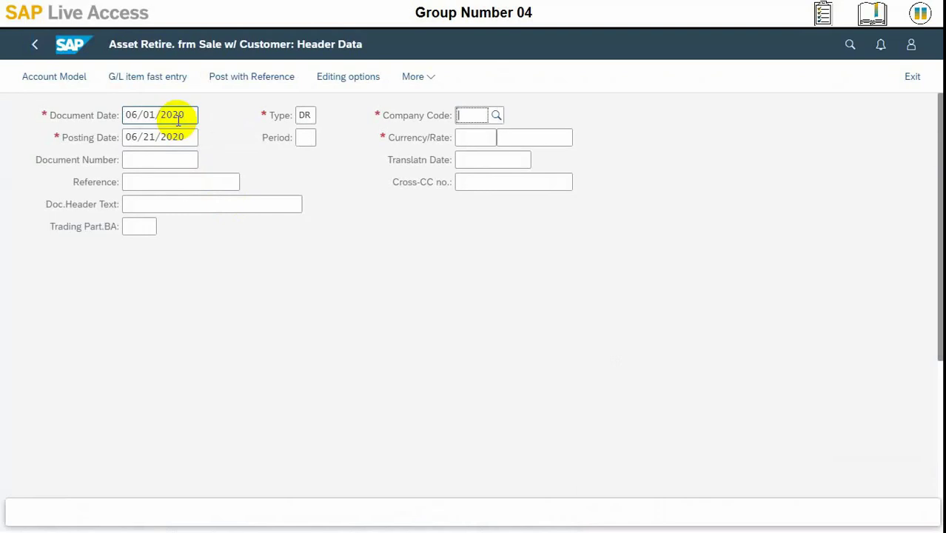
type("1010")
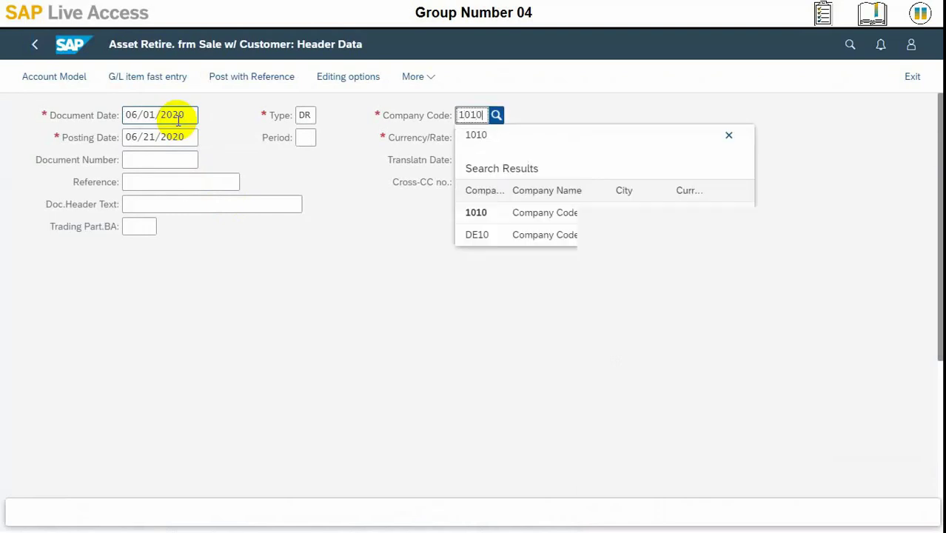
key("Tab")
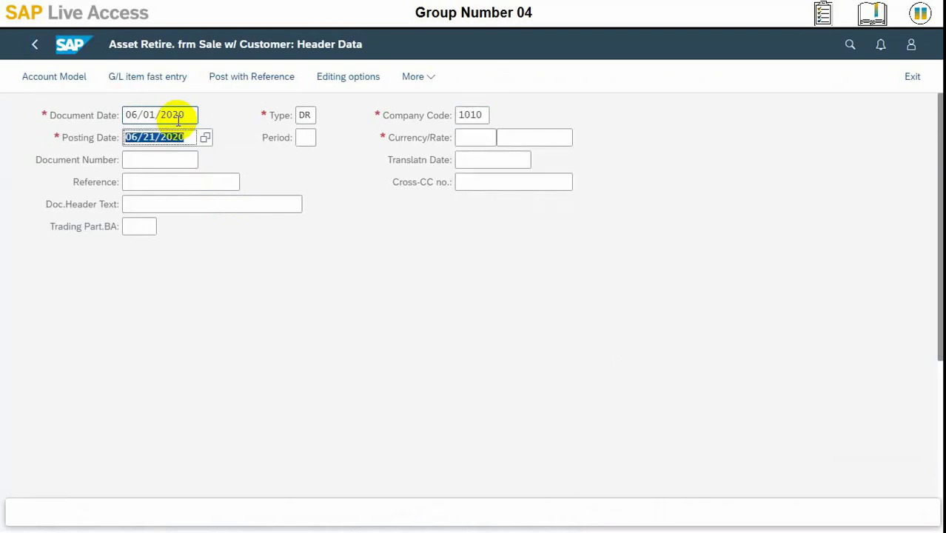
type("06/0")
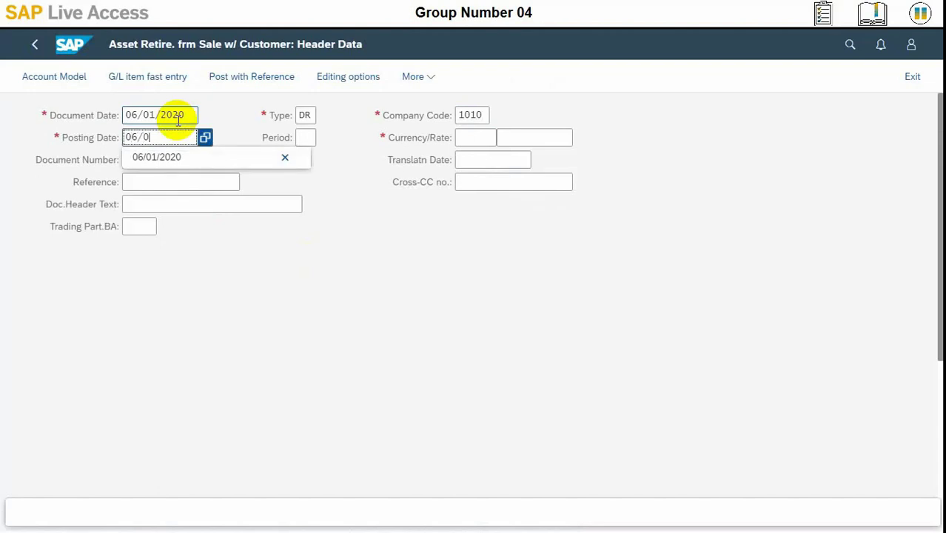
type("1/2020")
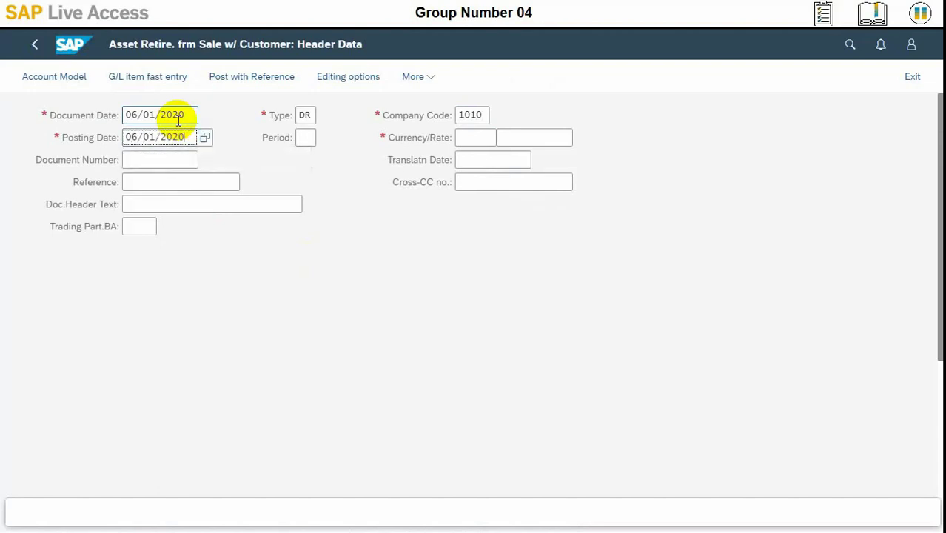
key("Tab")
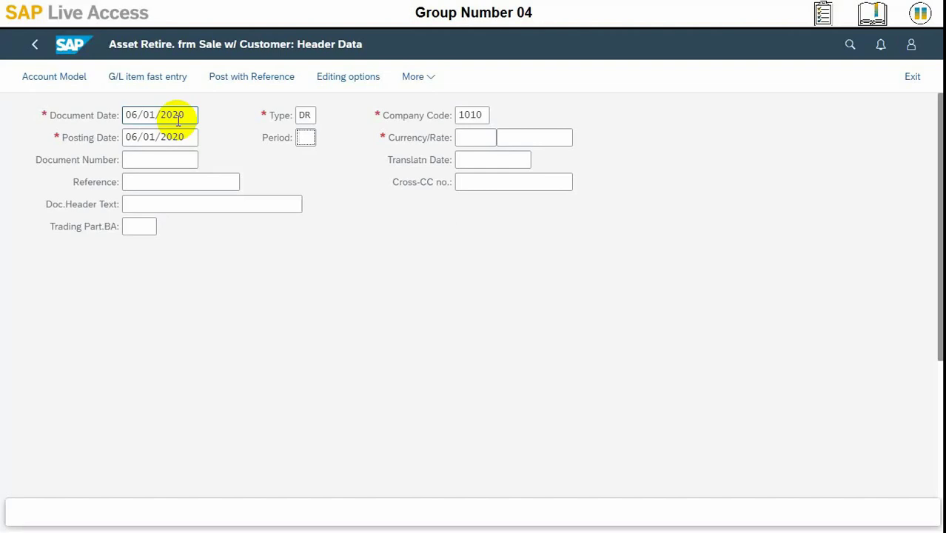
left_click(170, 161)
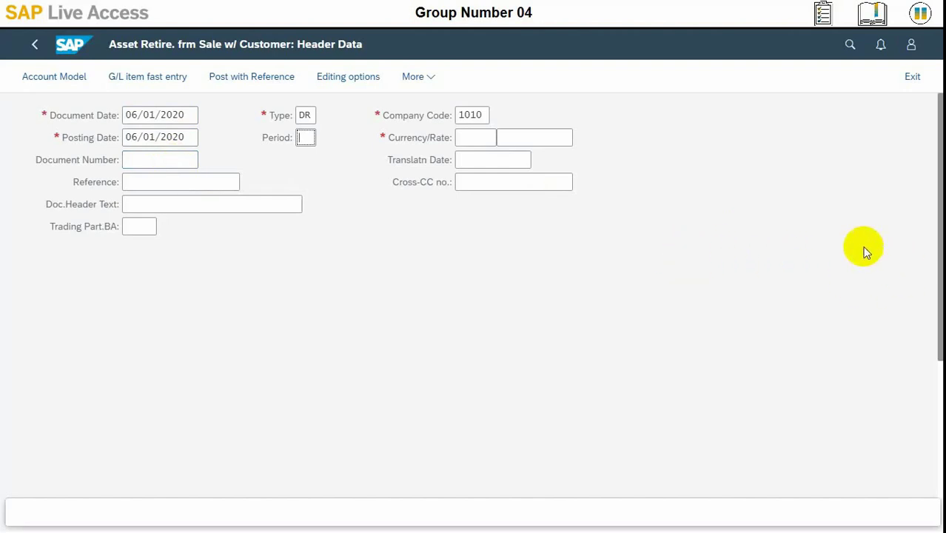
left_click(518, 139)
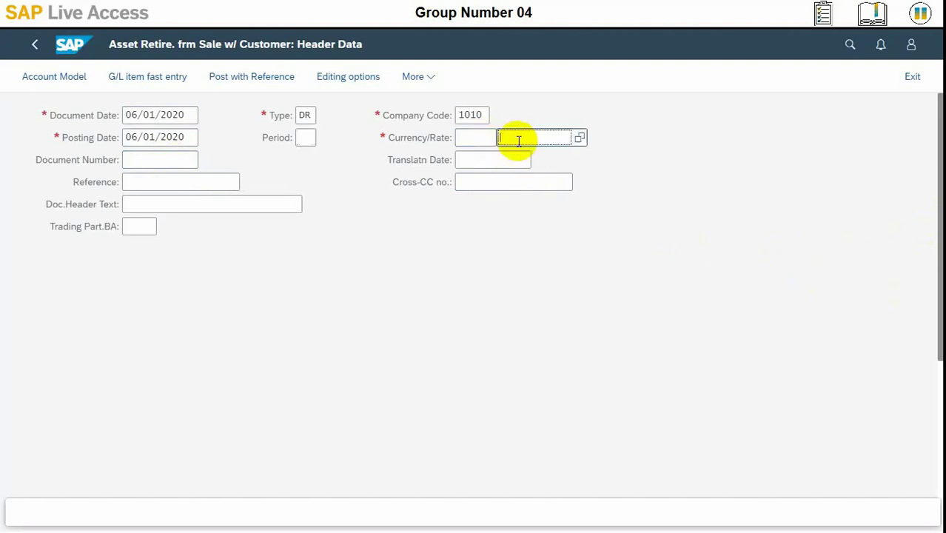
type("eur")
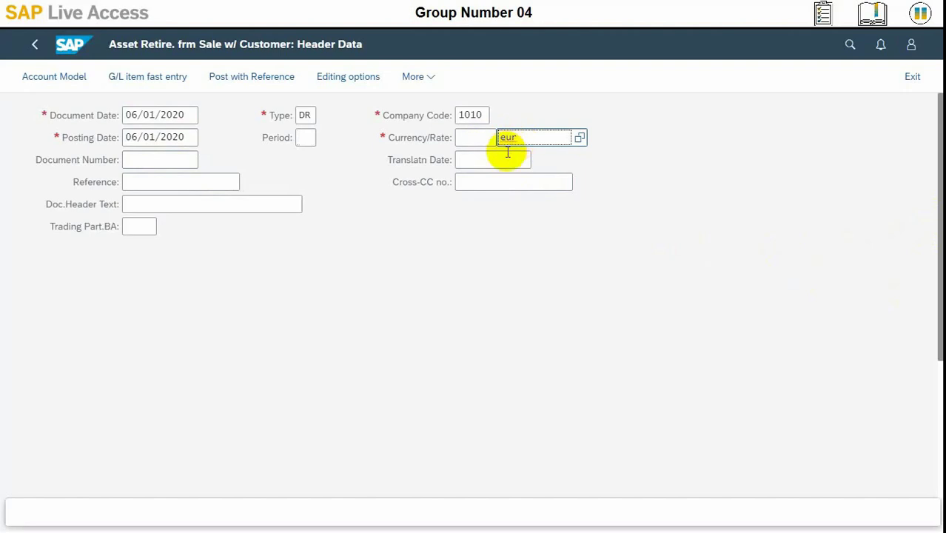
key("Tab")
left_click(527, 142)
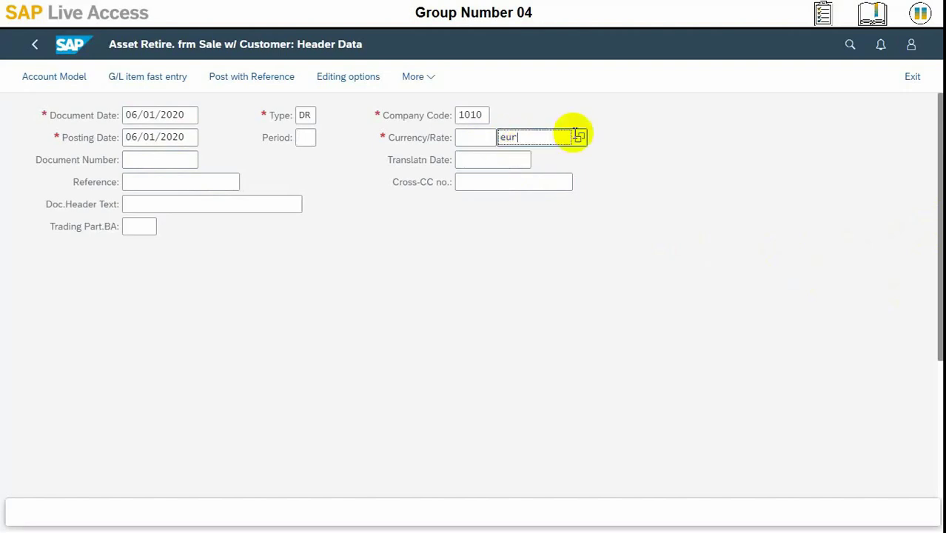
left_click(578, 139)
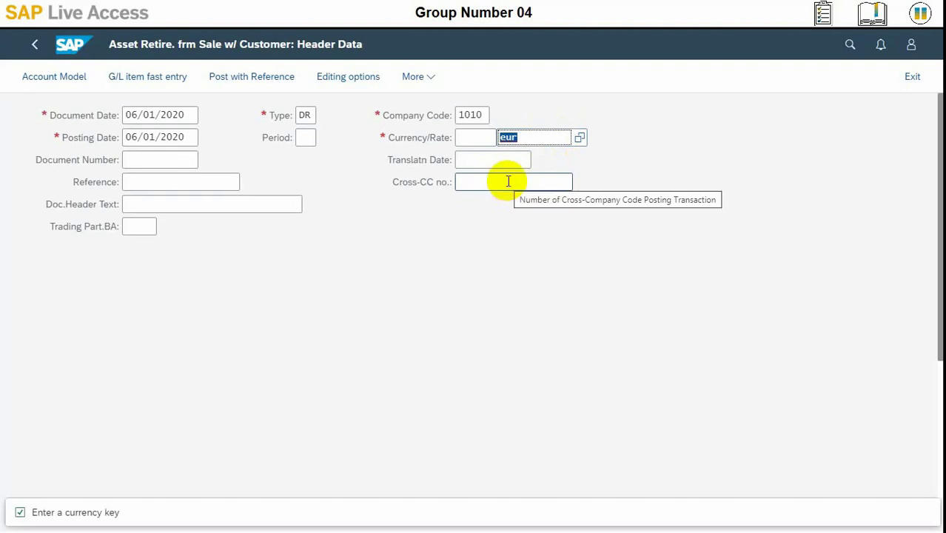
left_click(558, 137)
left_click_drag(553, 135, 494, 134)
key("BackSpace")
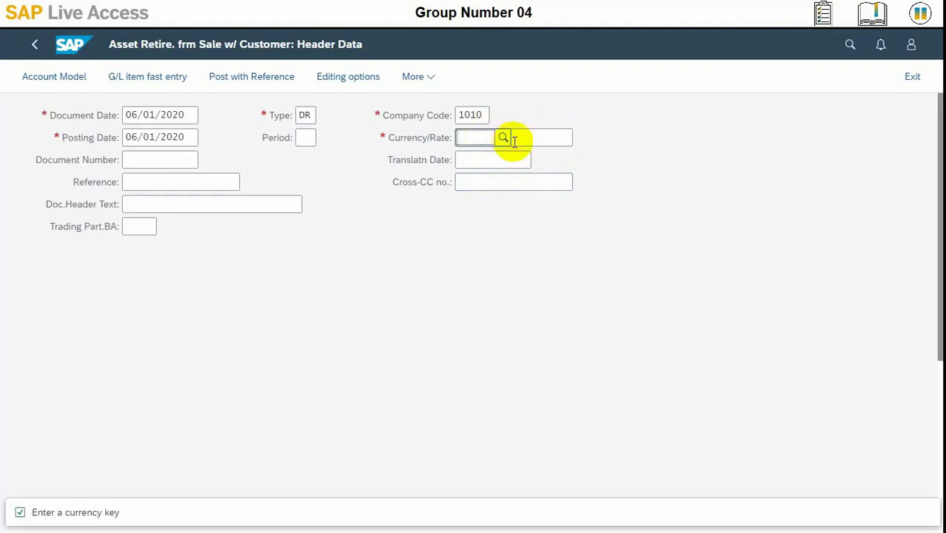
Step: Look up eur in the list of currency keys and choose EUR, European Euro, as the document currency
left_click(504, 139)
left_click(502, 139)
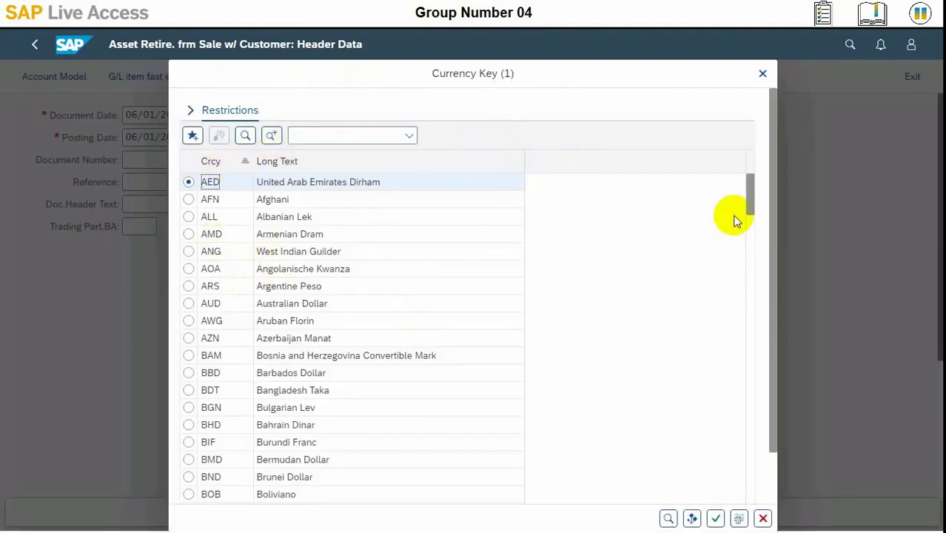
scroll(734, 215, "down", 1)
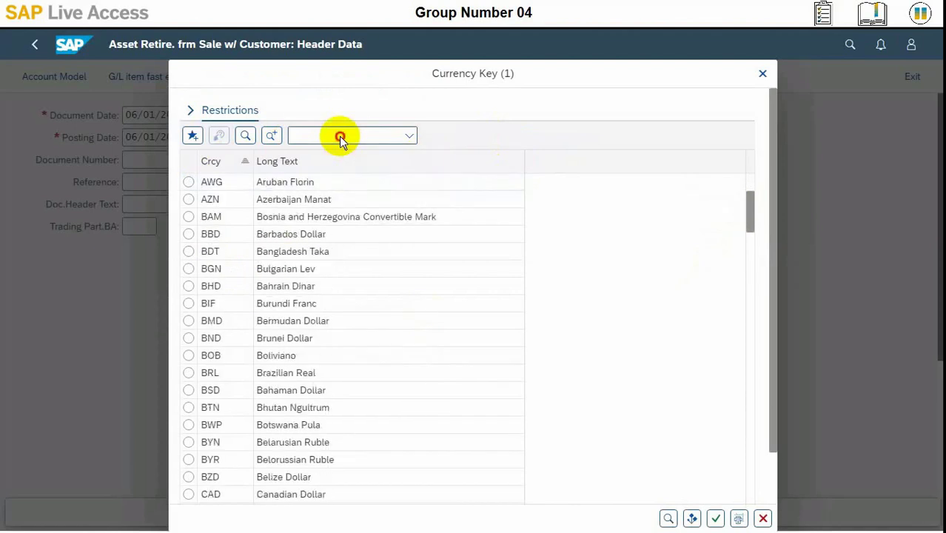
type("eu")
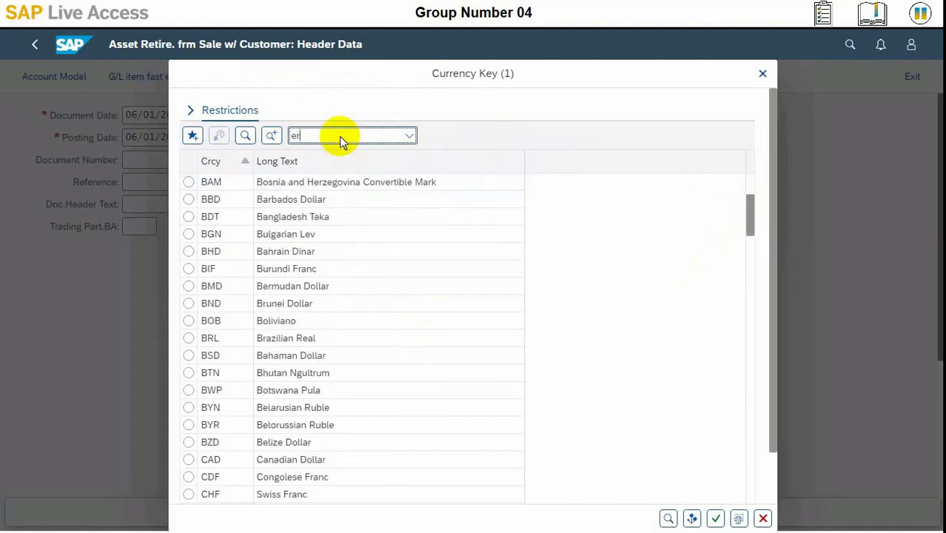
type("r")
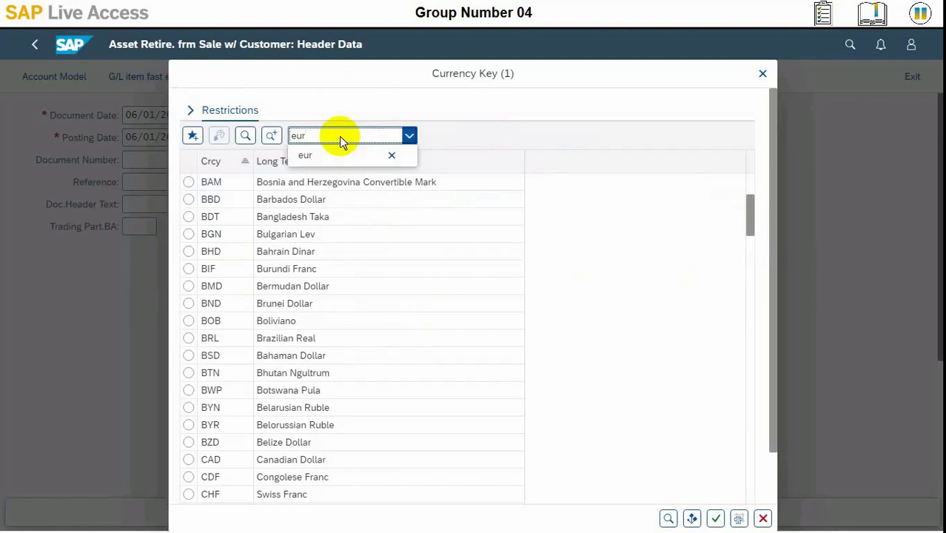
left_click(324, 155)
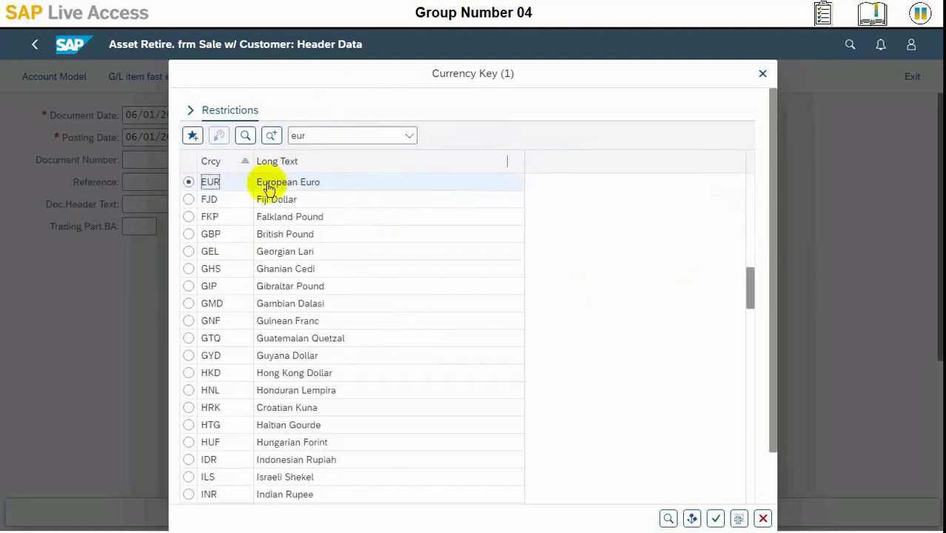
left_click(268, 187)
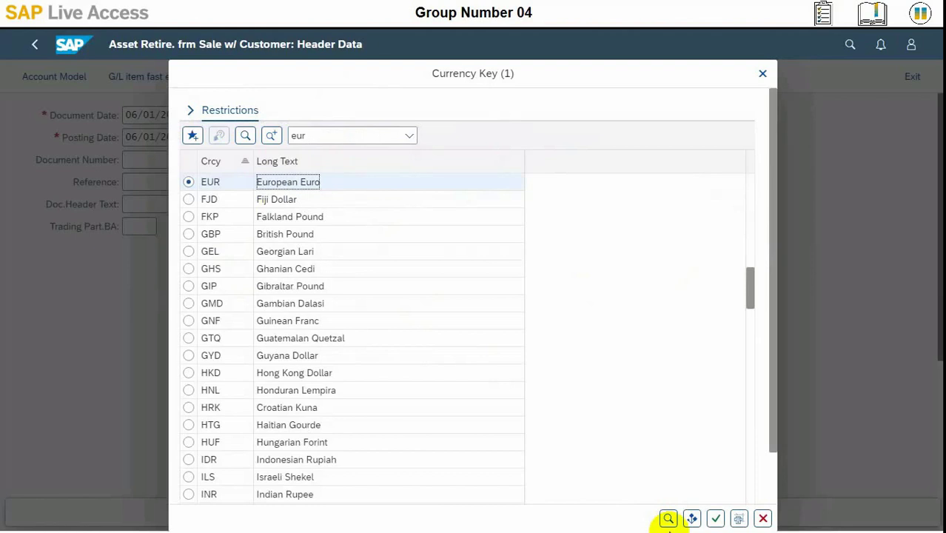
left_click(714, 518)
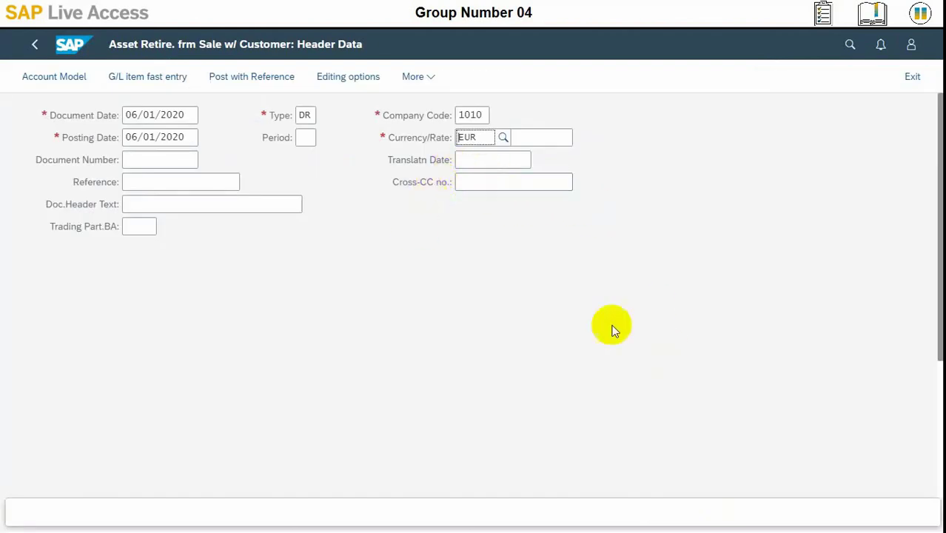
Step: Enter the customer's account number for the first line item with posting key 01 and continue to the customer item
left_click(937, 267)
left_click_drag(938, 268, 938, 448)
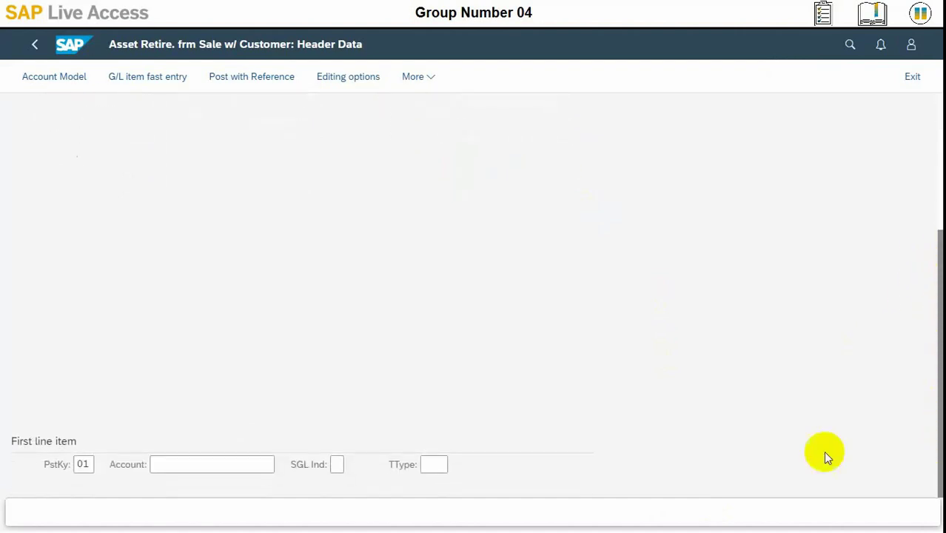
left_click(192, 464)
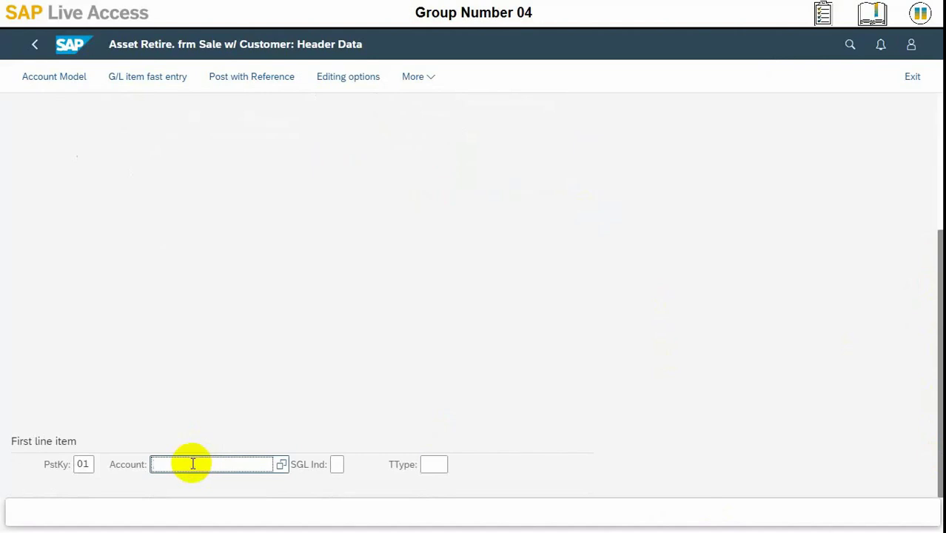
type("10100")
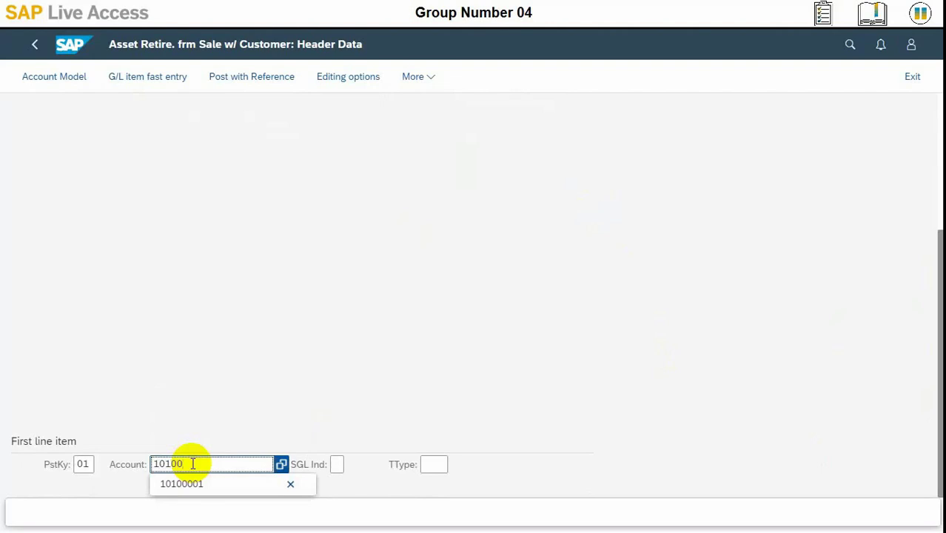
type("001")
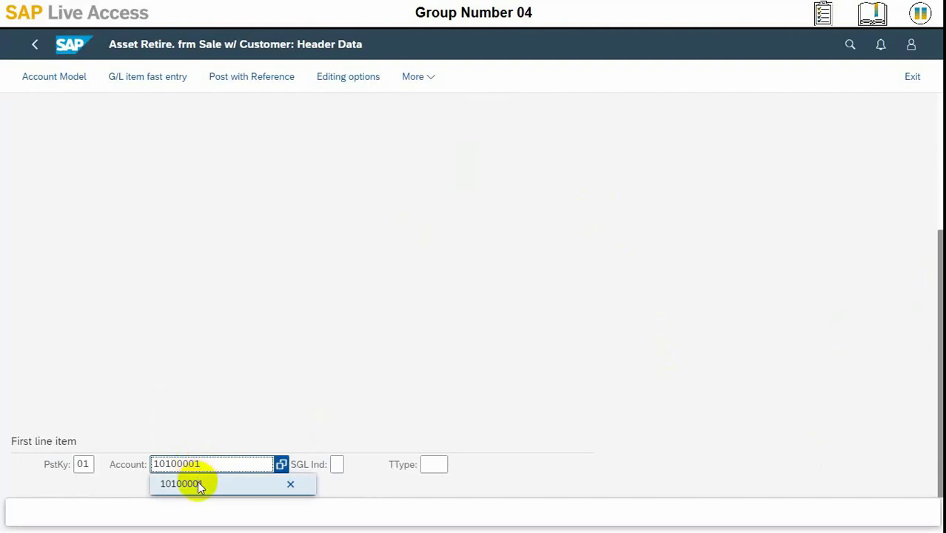
left_click(181, 484)
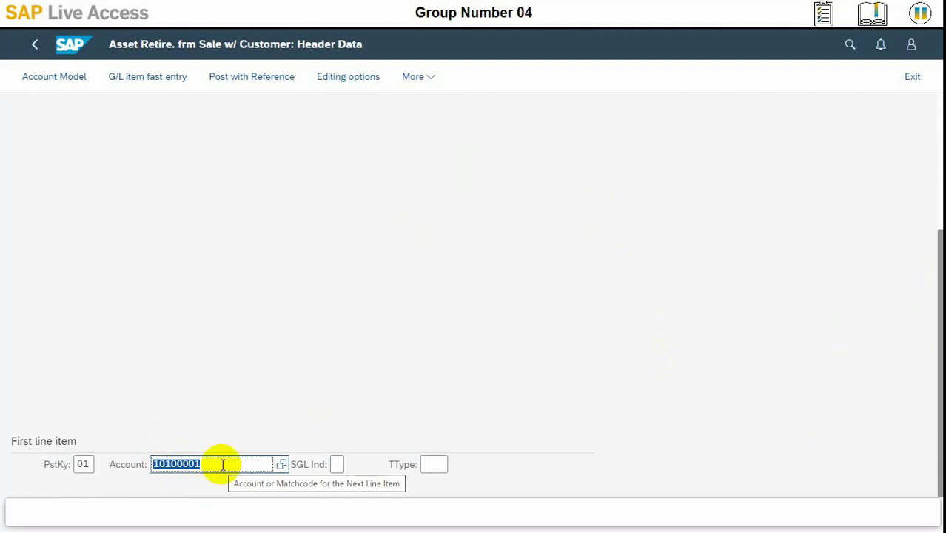
key("Return")
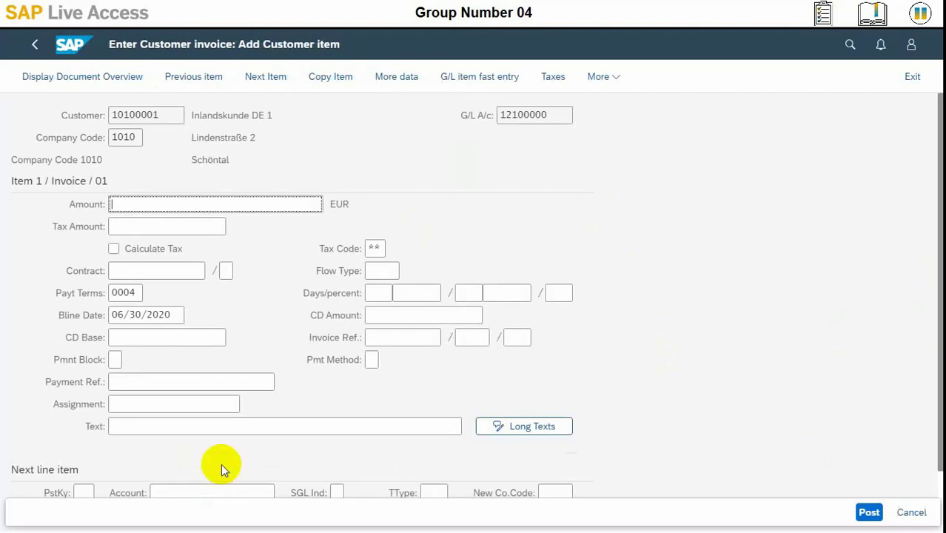
Step: Enter 50000 EUR as the customer item's amount and have its tax calculated with tax code A0
left_click(194, 206)
type("5")
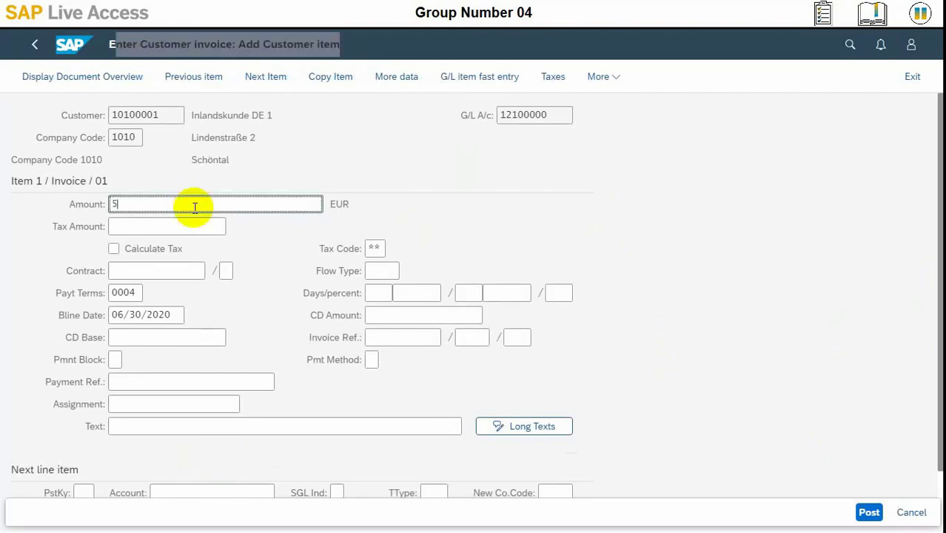
type("0000")
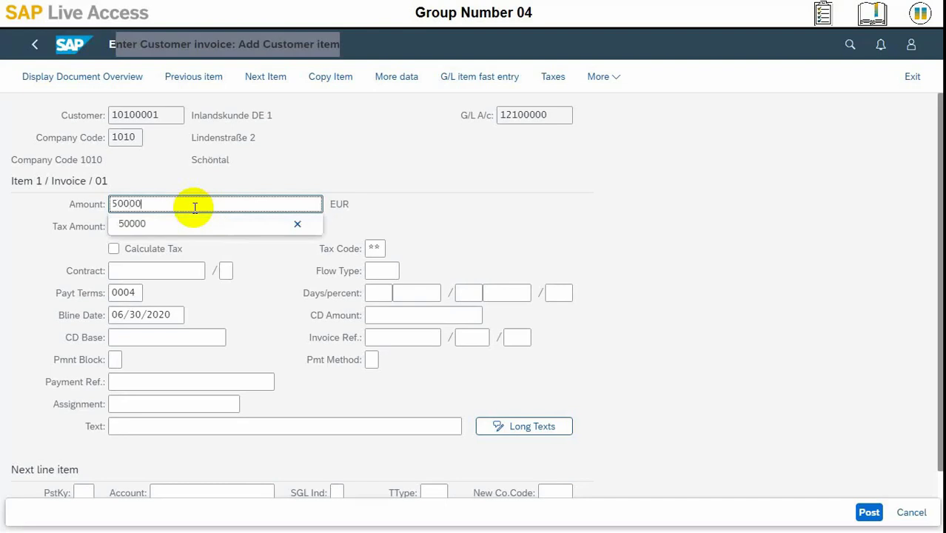
left_click(115, 249)
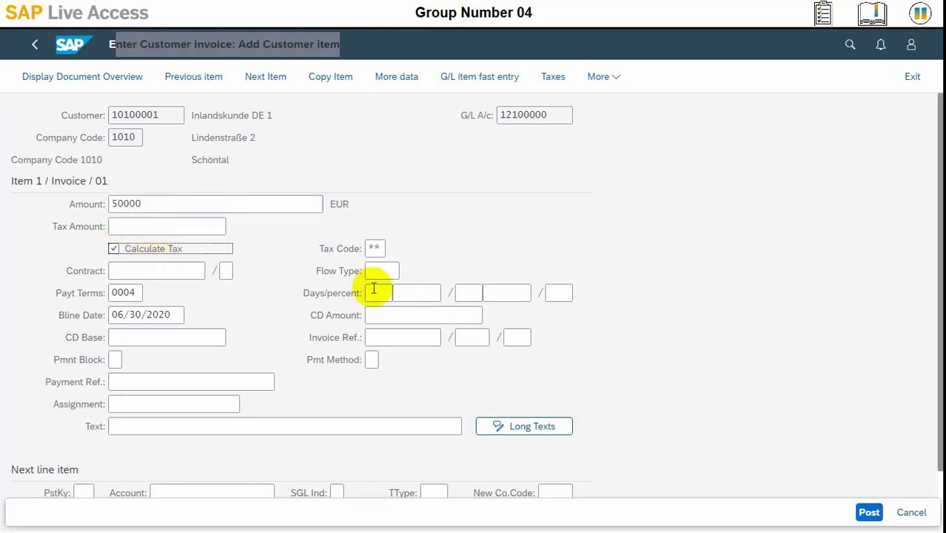
left_click(378, 250)
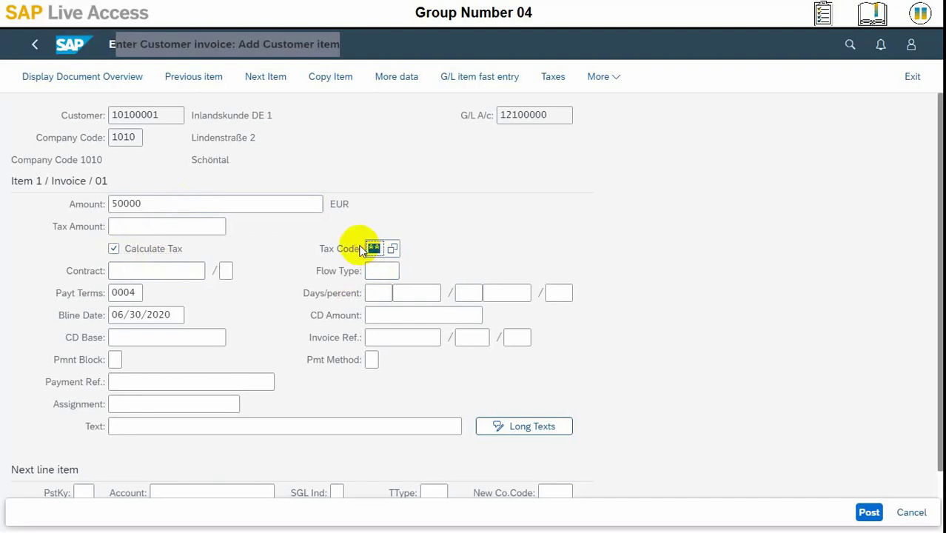
type("a0")
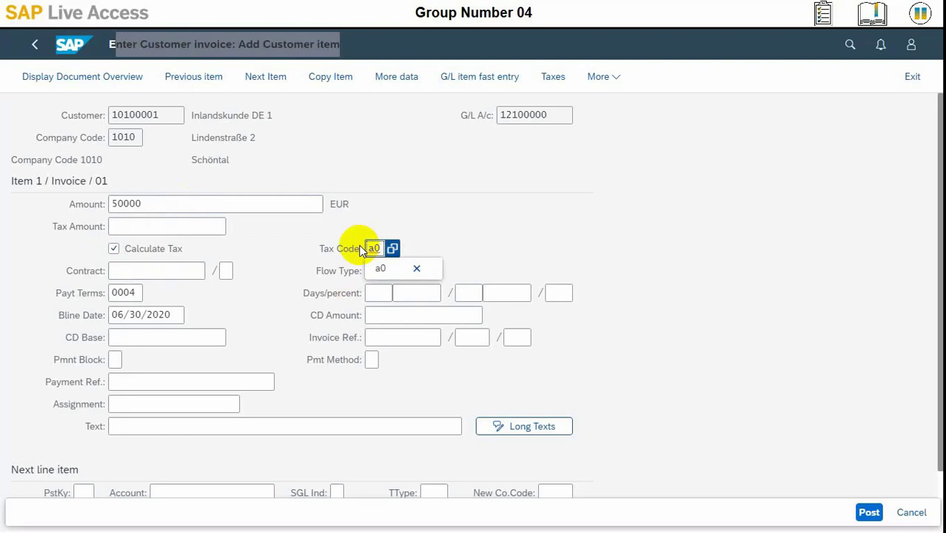
key("Return")
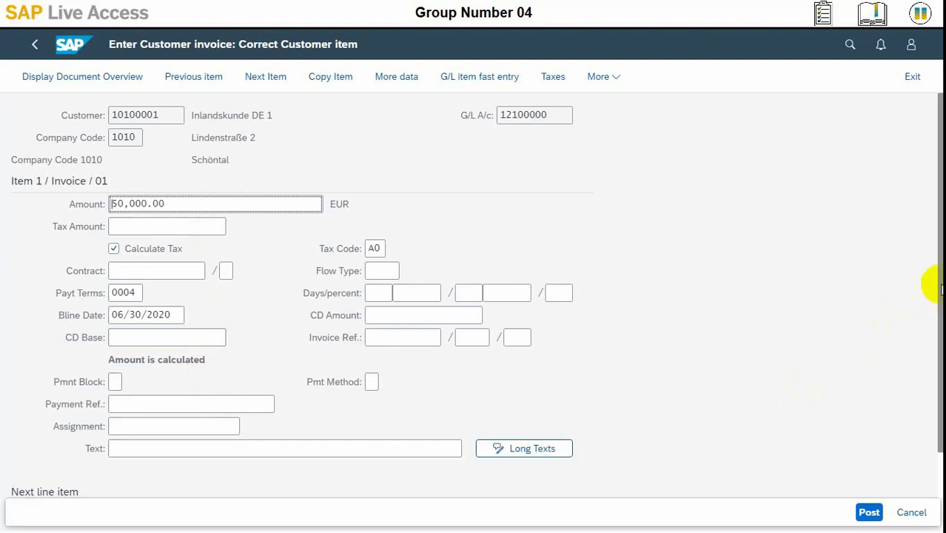
Step: Start the next line item with posting key 50 and G/L account 70020000
left_click_drag(937, 288, 938, 307)
left_click_drag(938, 307, 923, 358)
left_click(83, 464)
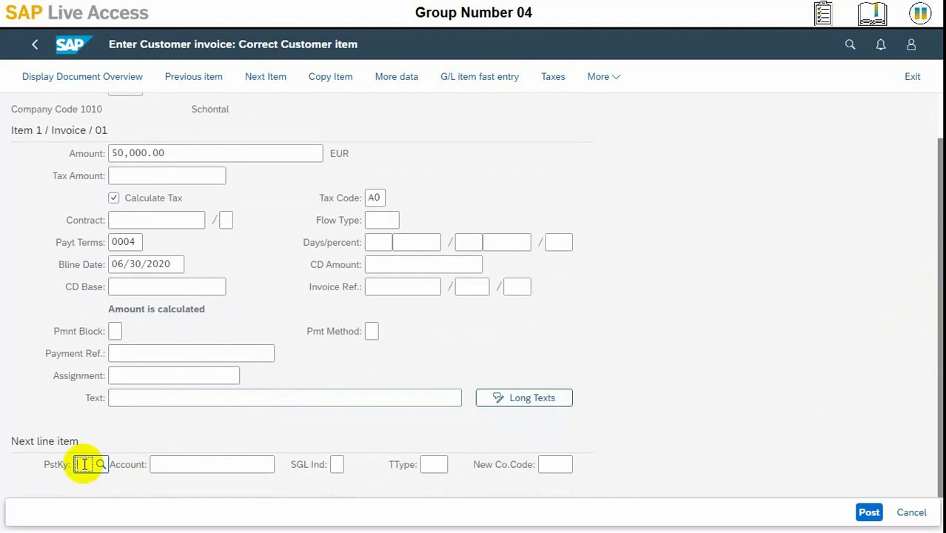
type("50")
left_click(181, 464)
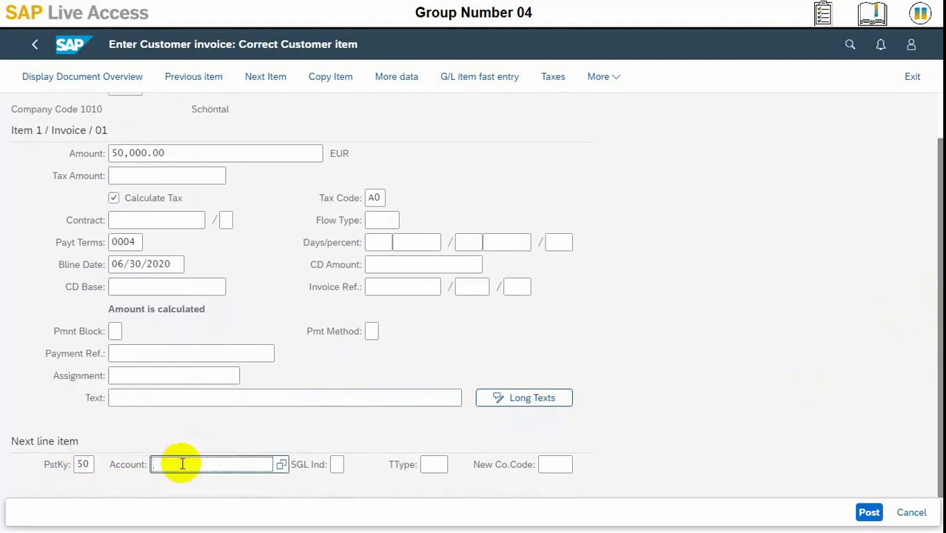
type("70020000")
key("Return")
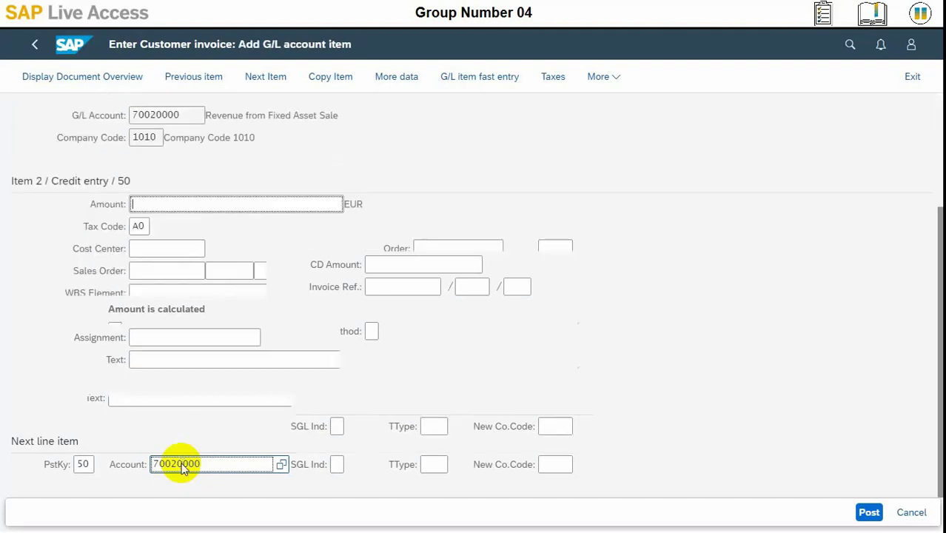
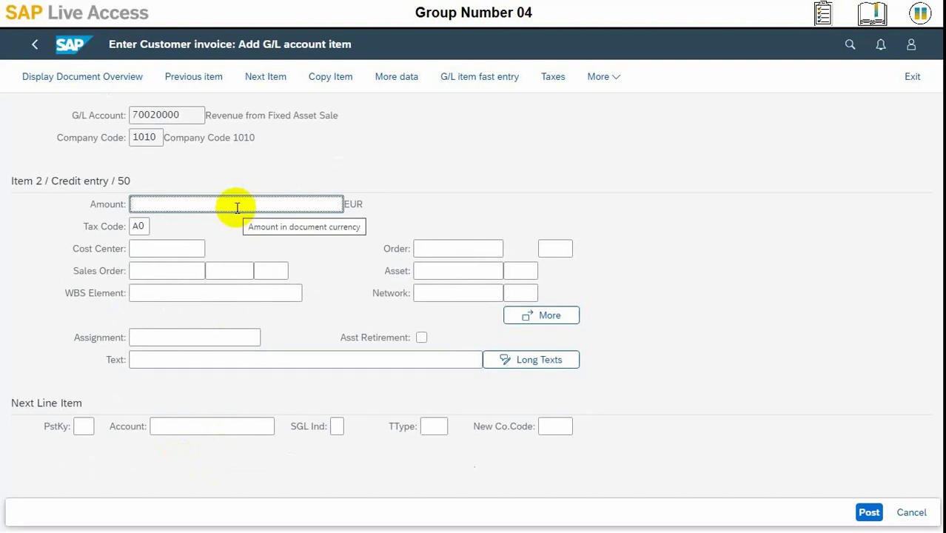
Step: Set the credit entry's amount to * and flag the item as an asset retirement, continuing to the retirement details
type("*")
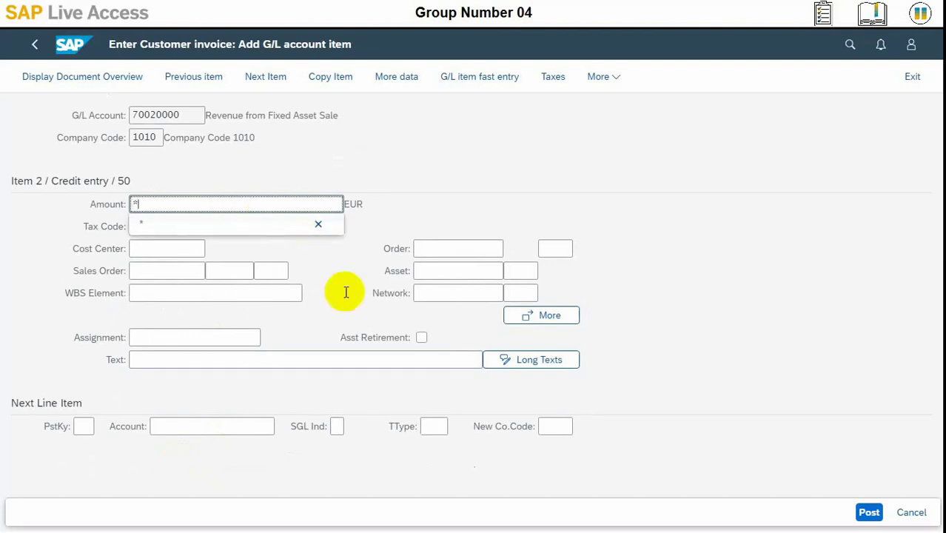
left_click(422, 339)
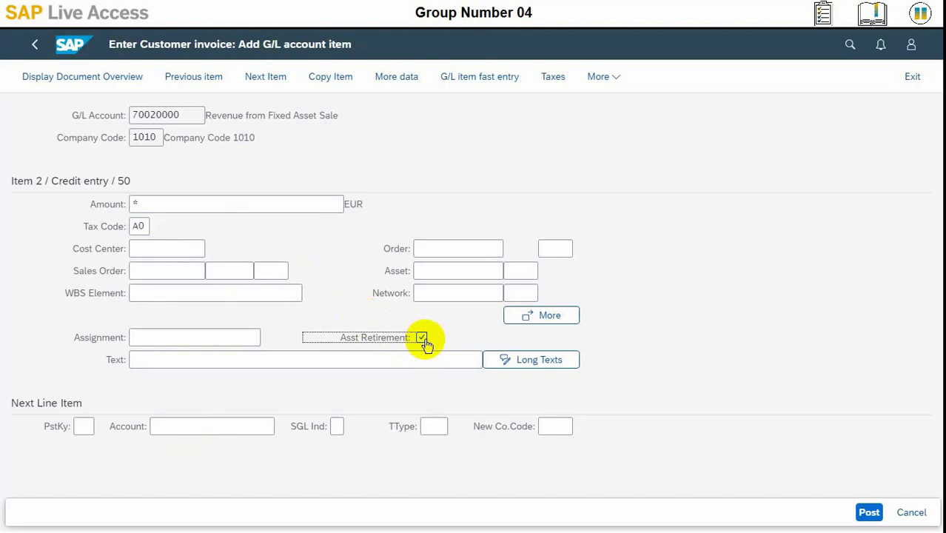
left_click(409, 361)
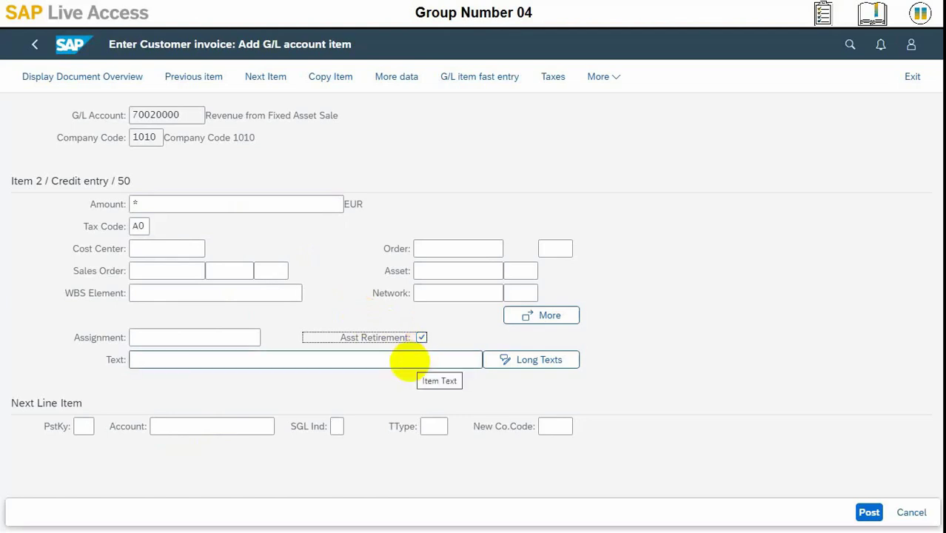
key("Return")
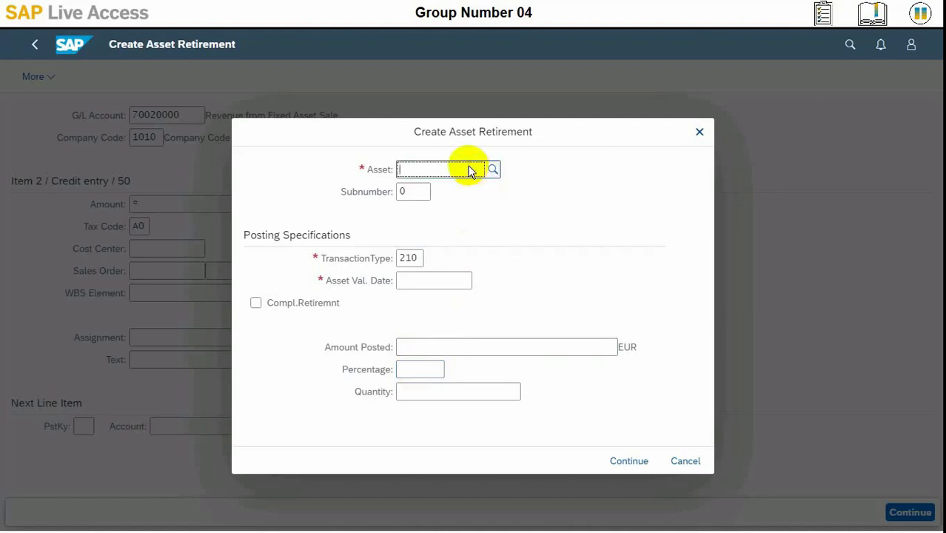
Step: Retire asset 200000, Machine 04, completely with asset value date 06/01/2020 and confirm the asset retirement details
type("Machine 04")
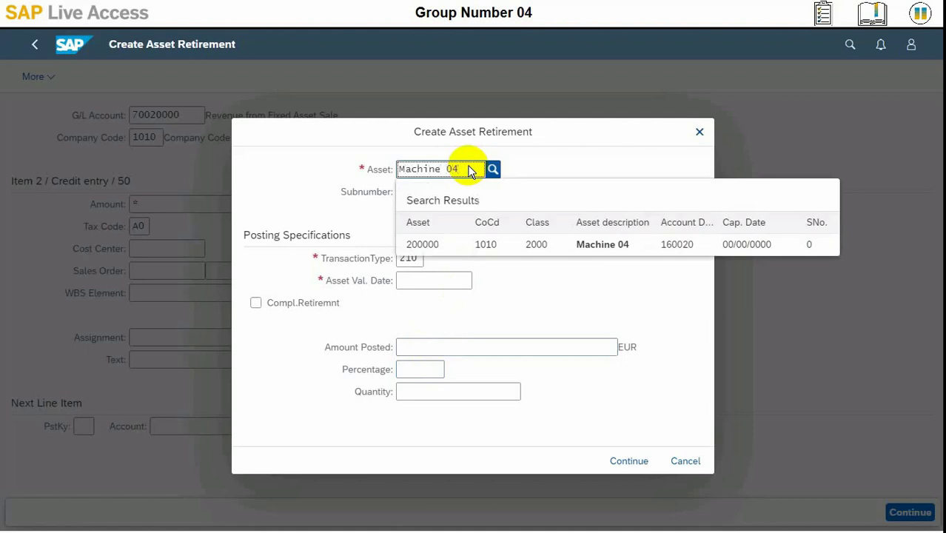
left_click(493, 244)
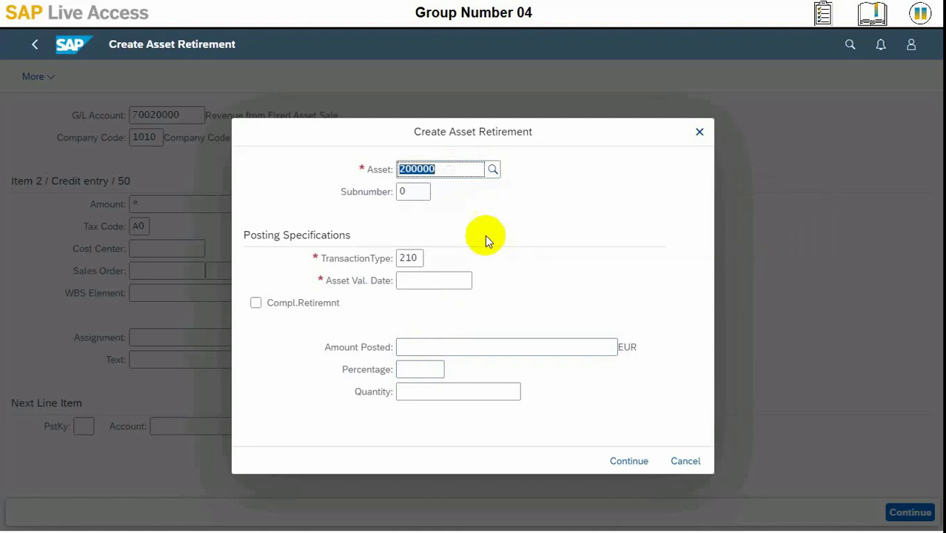
left_click(419, 280)
type("0")
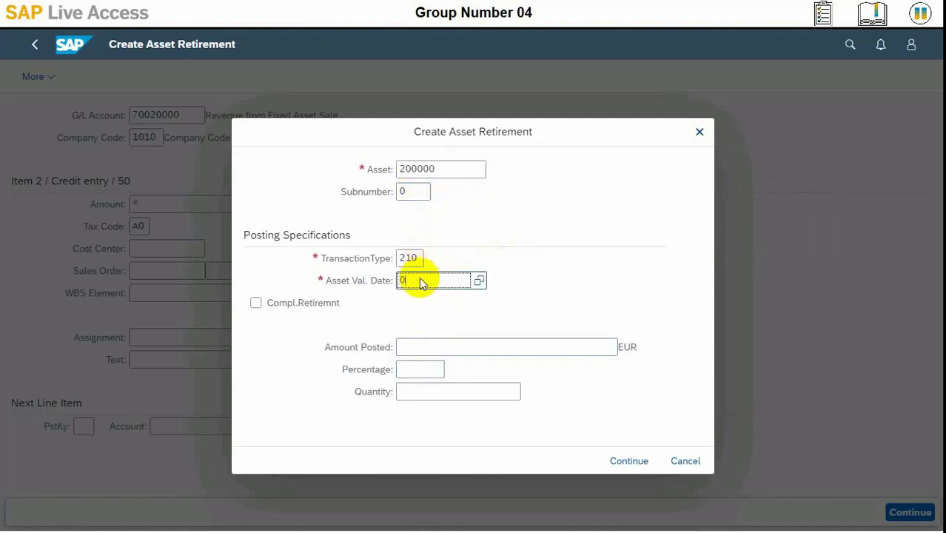
type("6/01/2020")
left_click(321, 304)
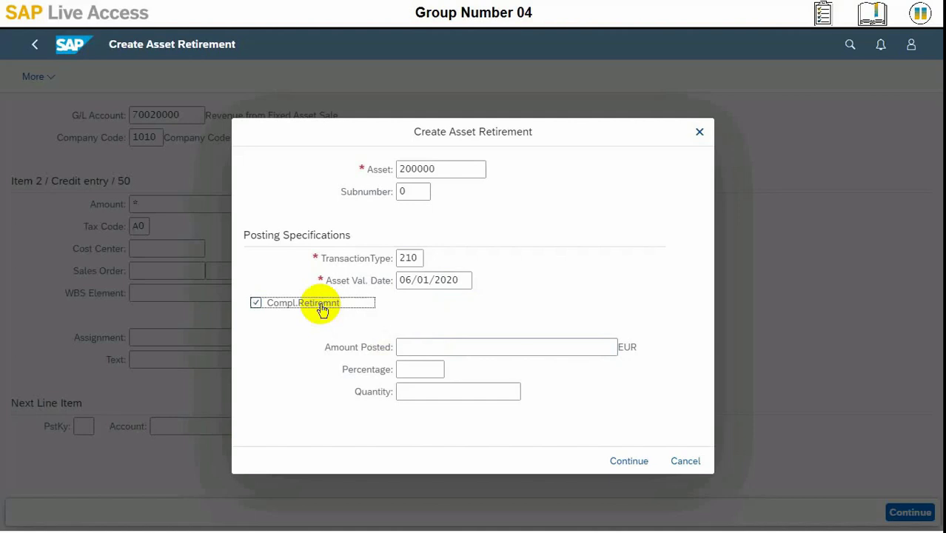
key("Return")
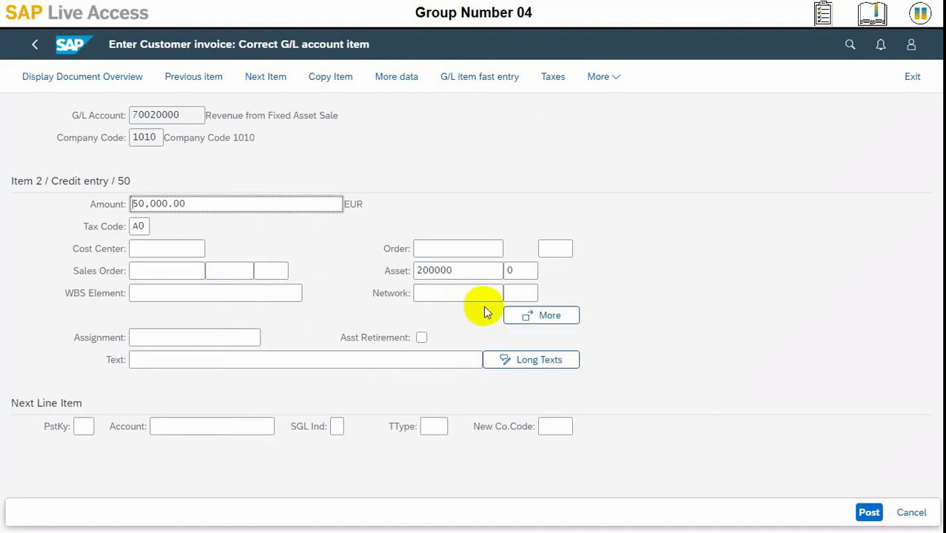
Step: Display the document overview and open its asset accounting view of the line items
left_click(613, 84)
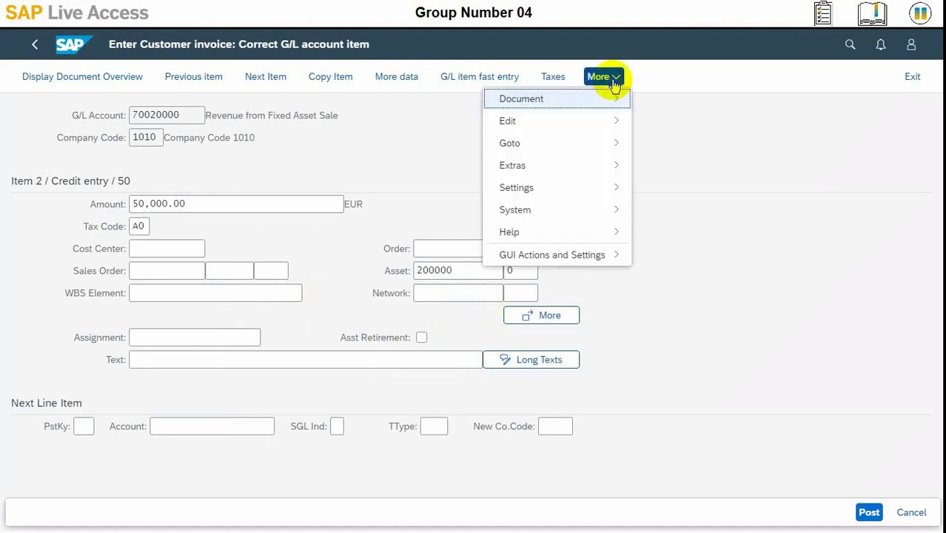
left_click(103, 79)
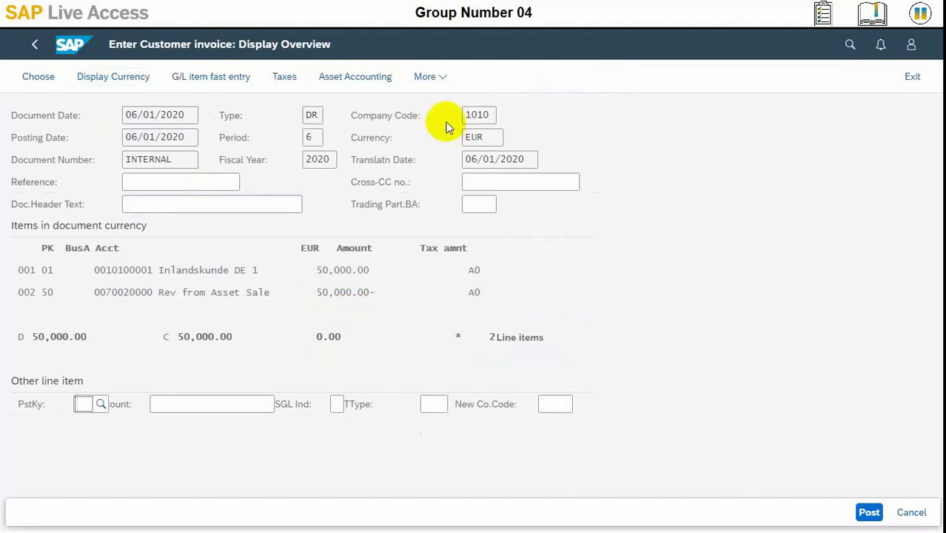
left_click(377, 79)
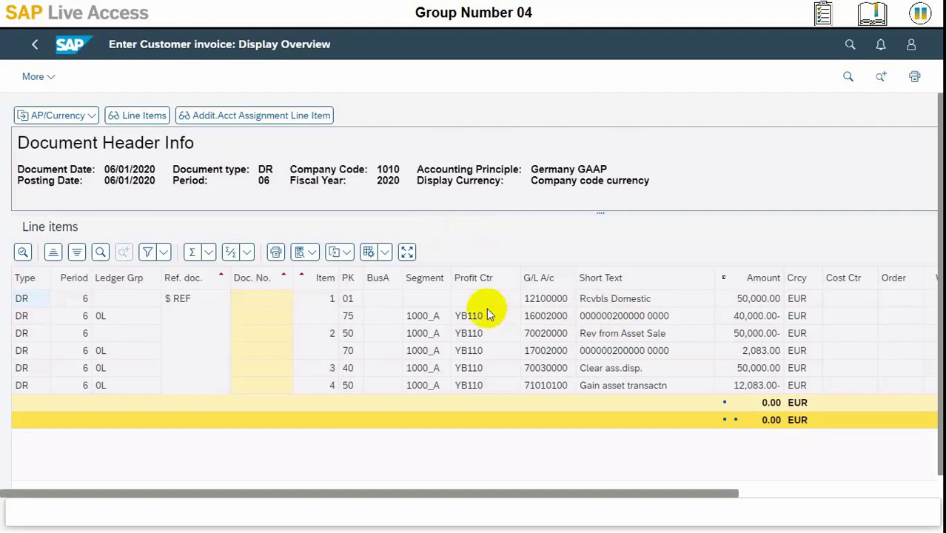
Step: Display the line items under IFRS, International Financial Reporting Standards, in the EUR document currency
left_click(85, 117)
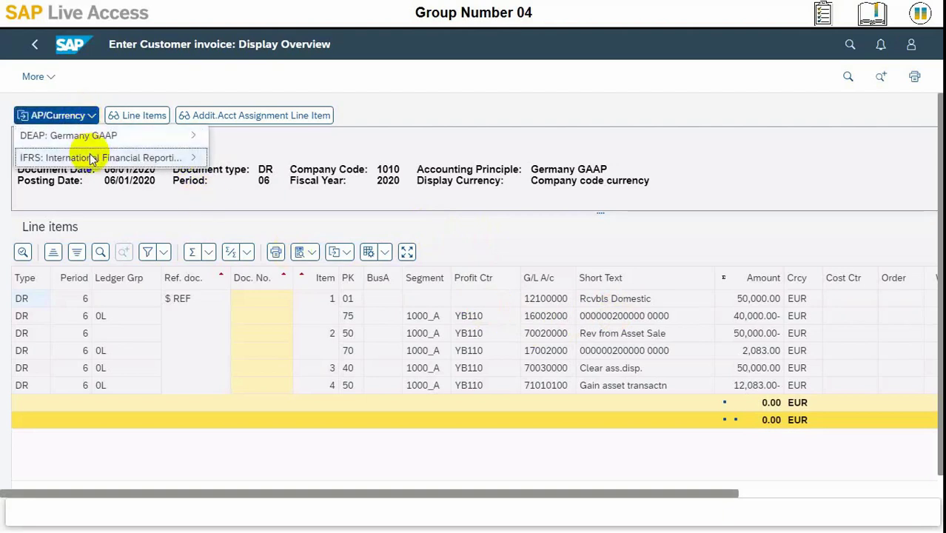
left_click(191, 159)
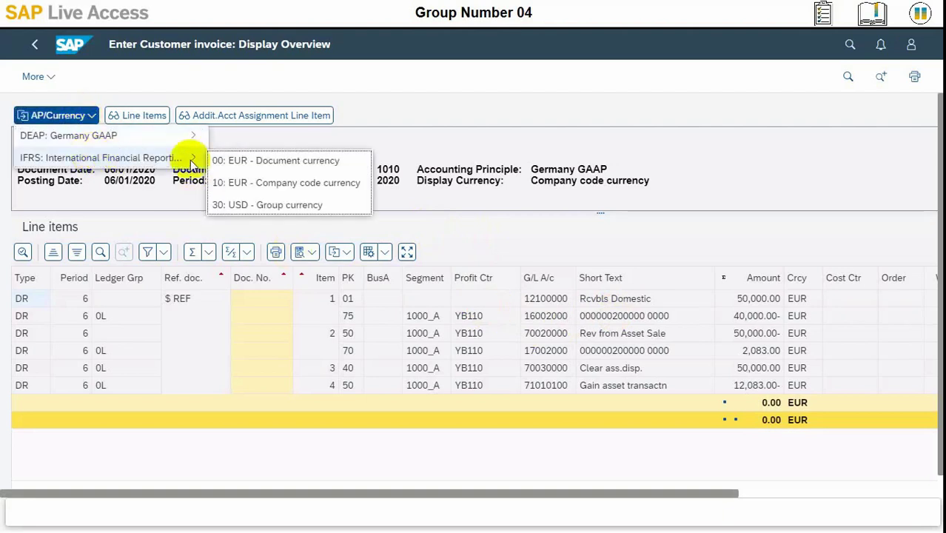
left_click(244, 163)
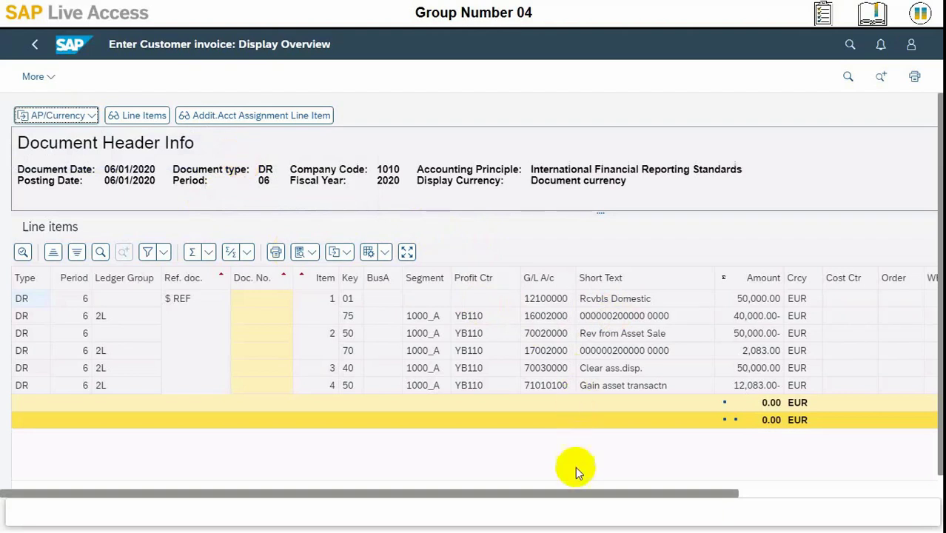
left_click_drag(718, 498, 310, 506)
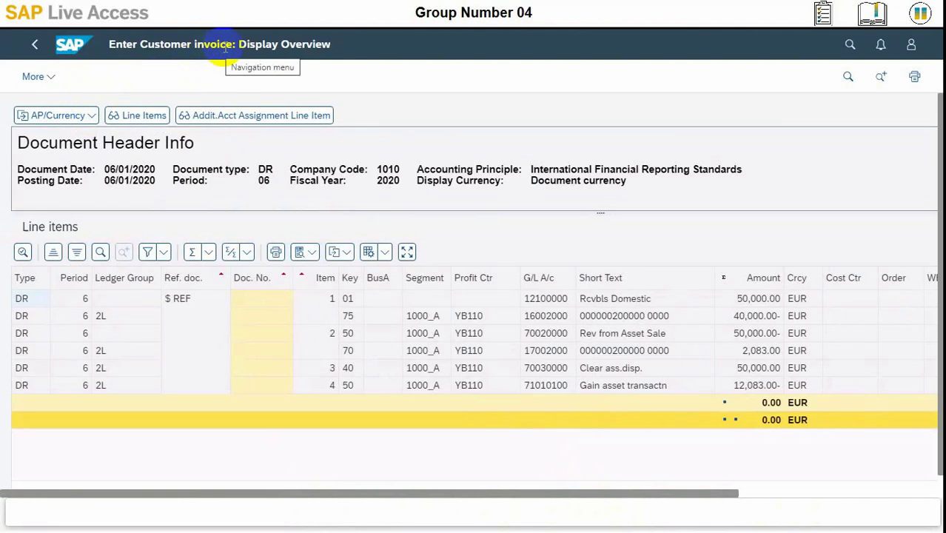
left_click(57, 78)
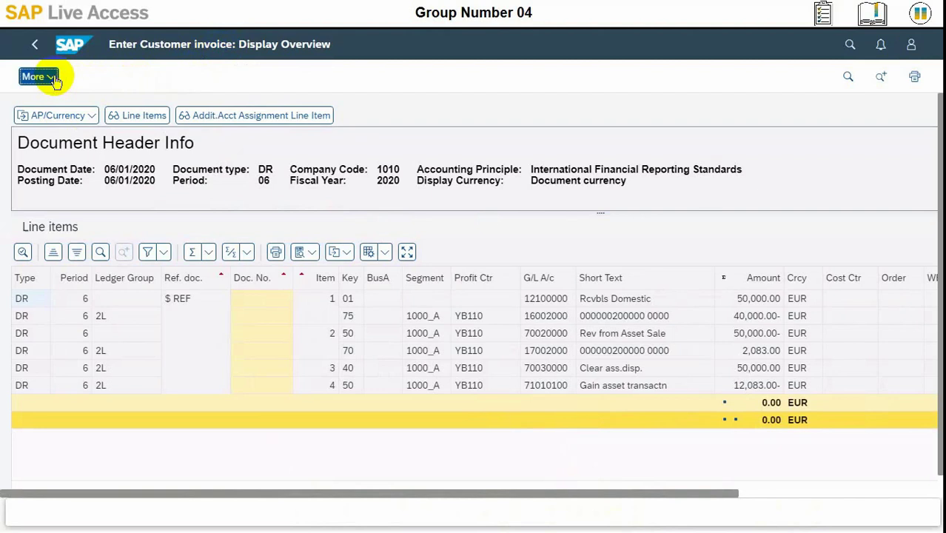
mouse_move(63, 99)
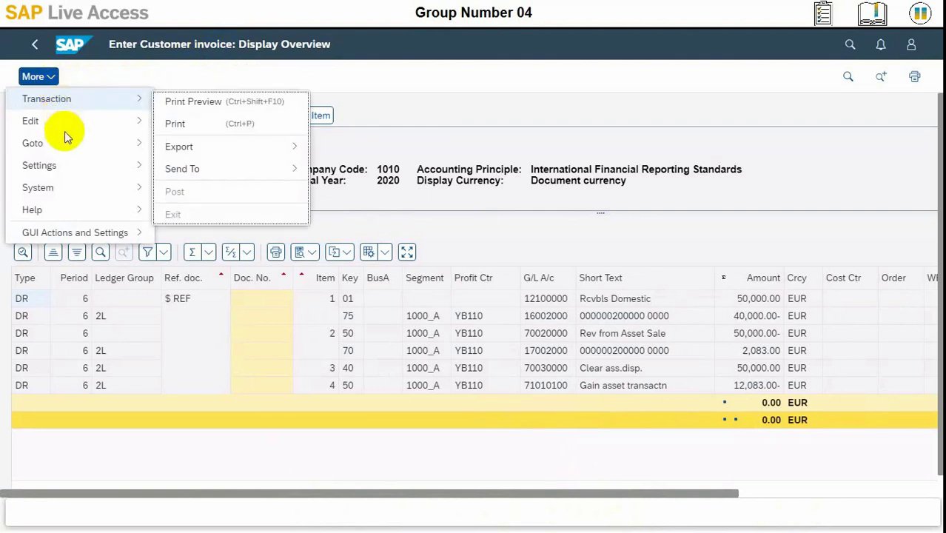
mouse_move(64, 131)
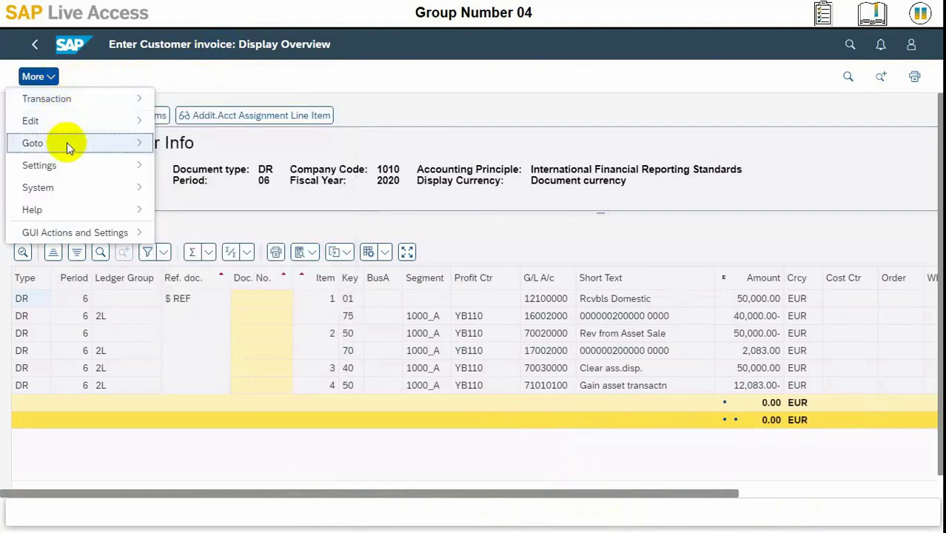
left_click(330, 74)
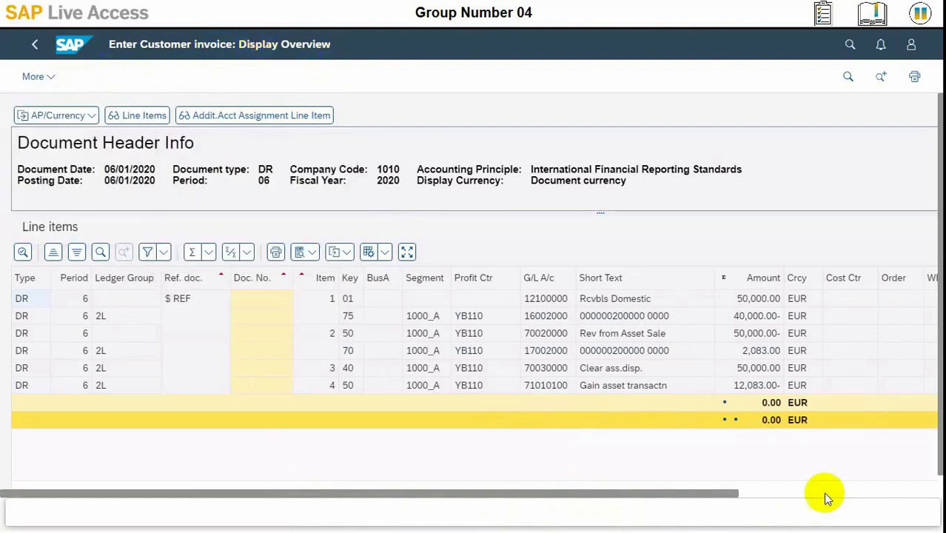
left_click(772, 495)
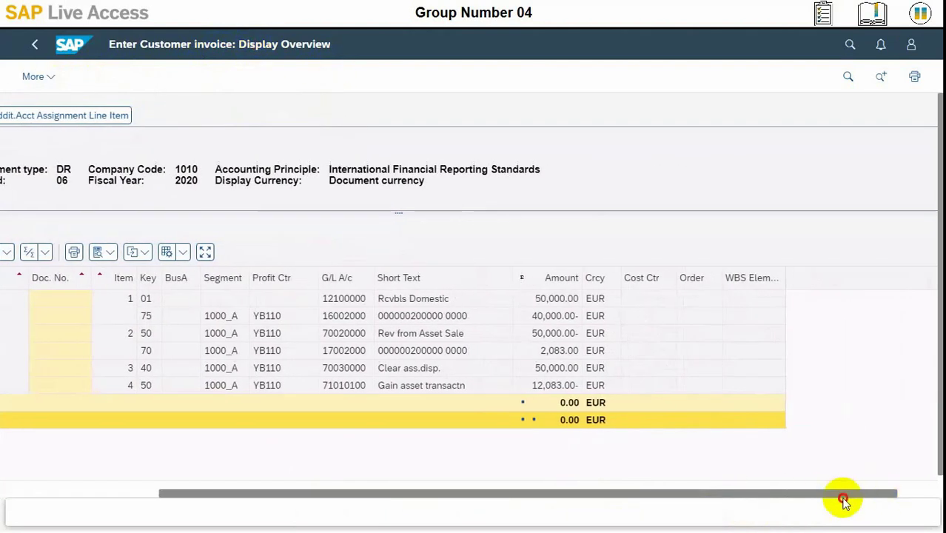
left_click_drag(840, 496, 364, 493)
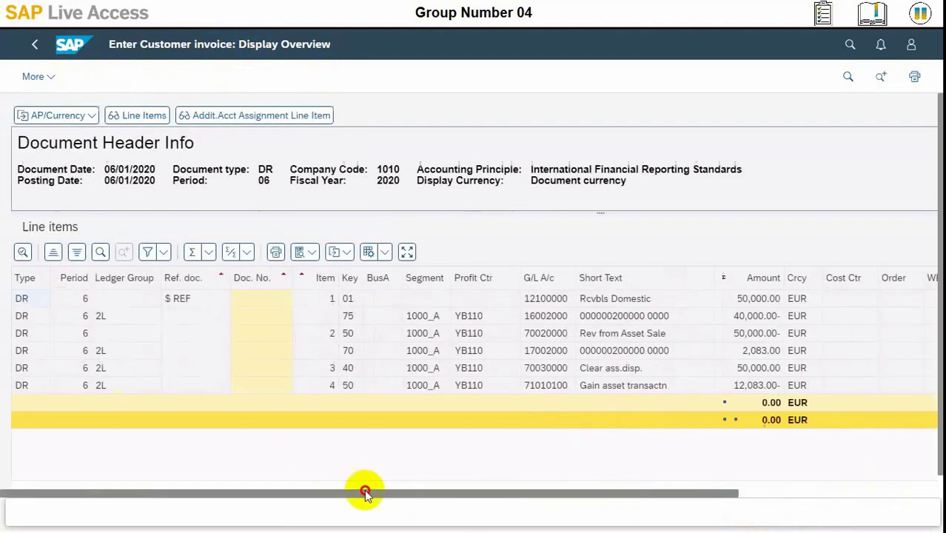
Step: Display the line items under accounting principle DEAP, Germany GAAP, in the EUR document currency
left_click(92, 118)
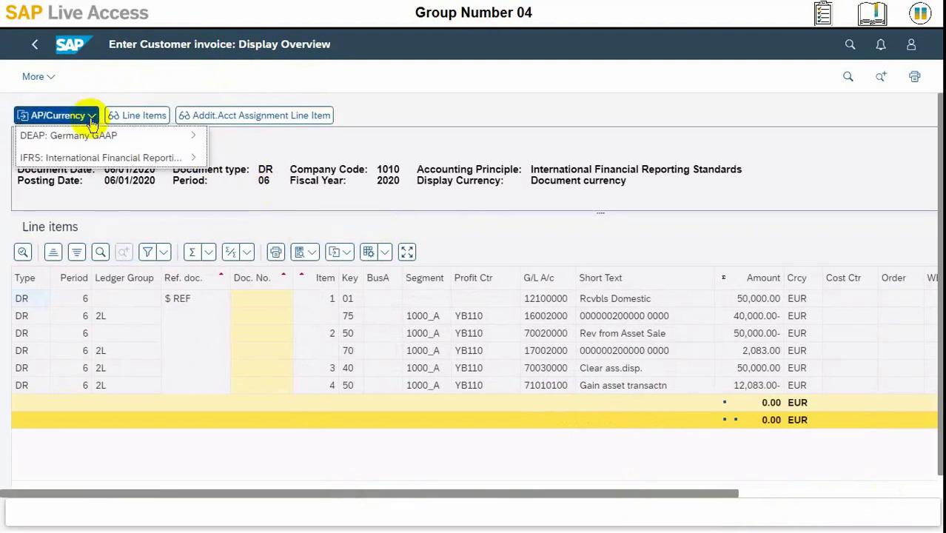
mouse_move(91, 154)
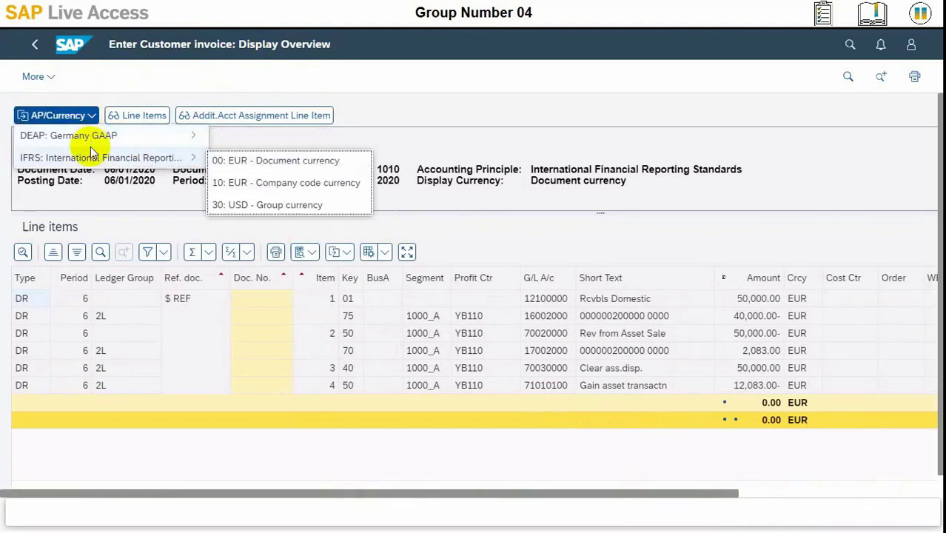
mouse_move(104, 136)
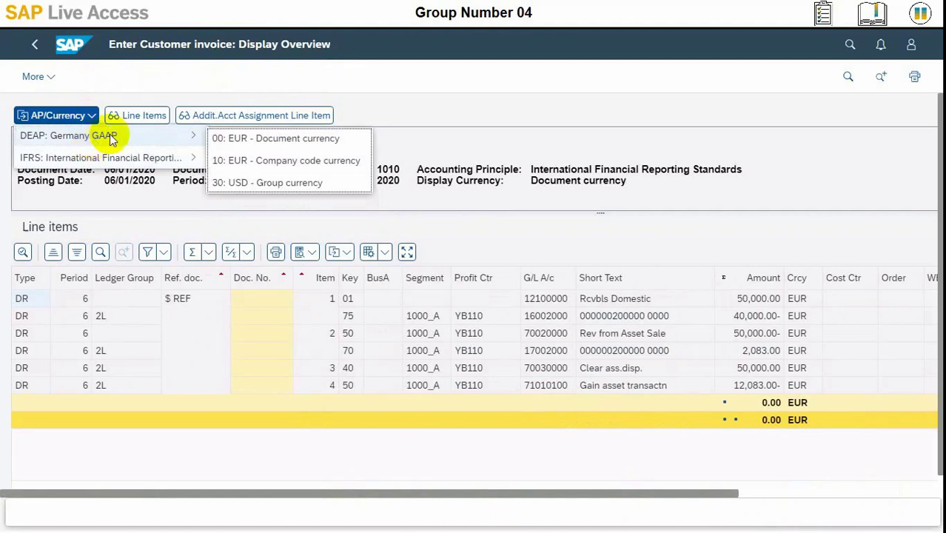
left_click(234, 138)
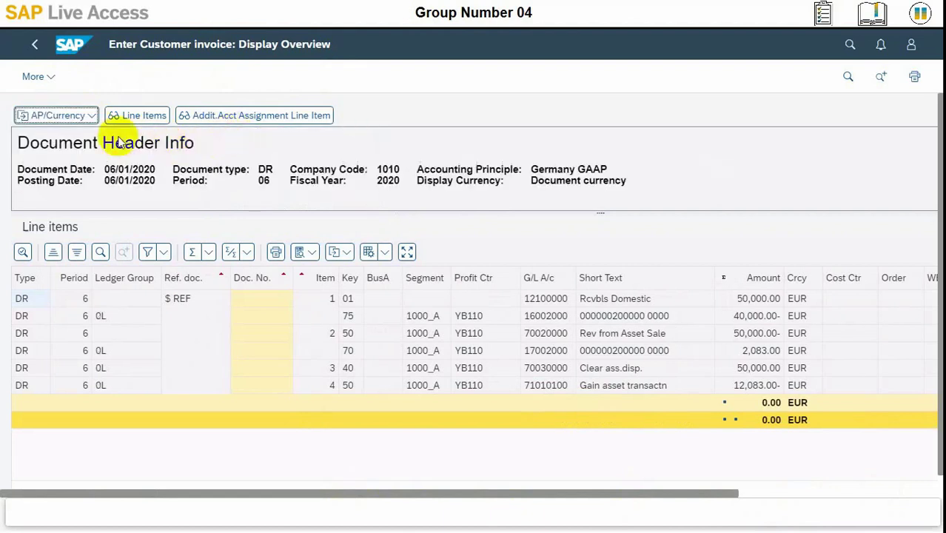
Step: Leave the asset accounting view and return to the customer invoice's document overview
left_click(45, 79)
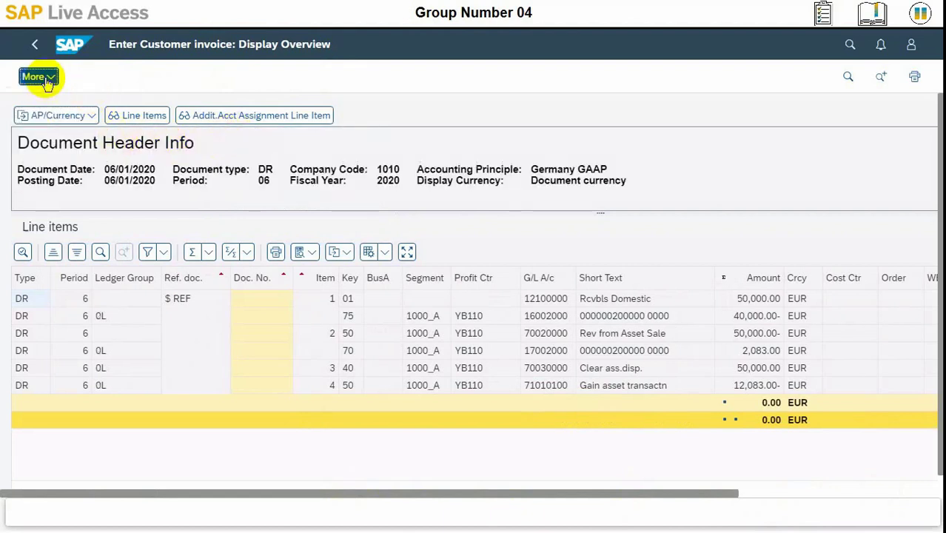
left_click(97, 73)
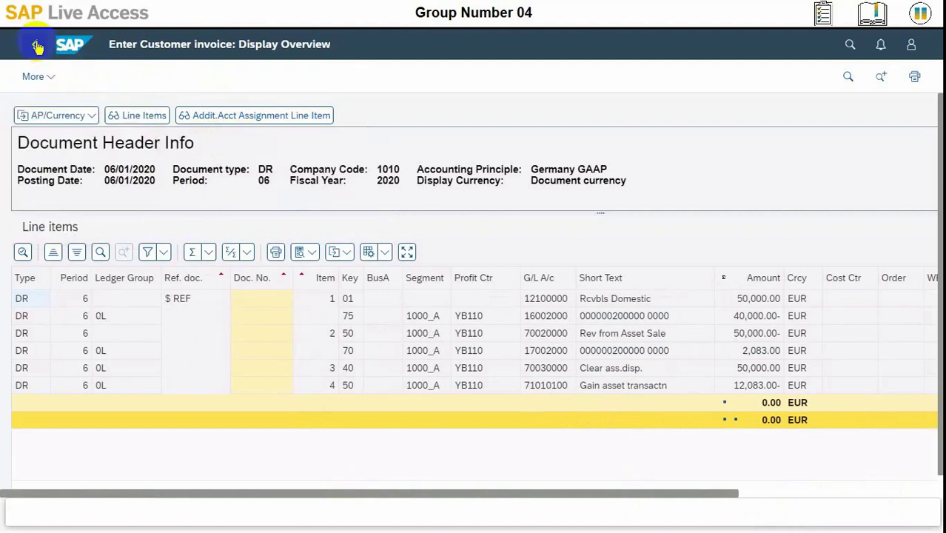
left_click(37, 47)
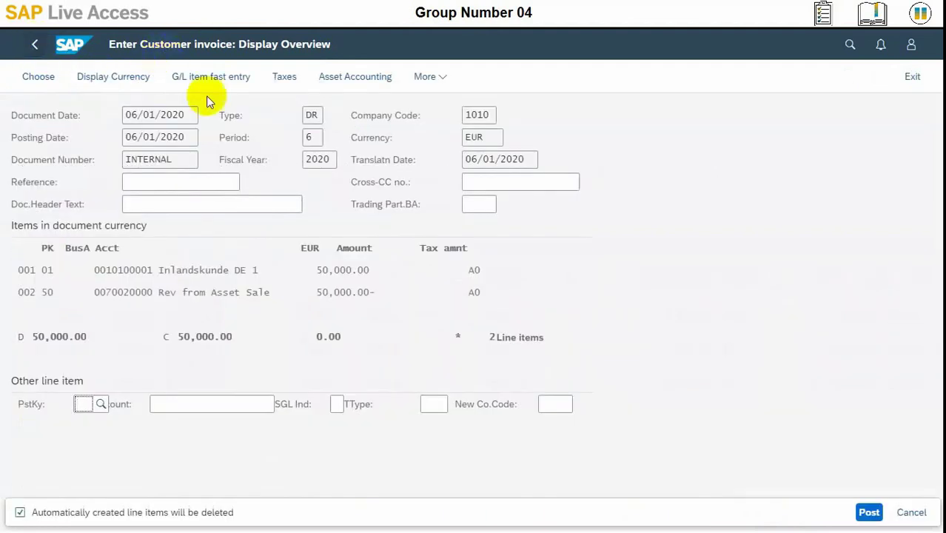